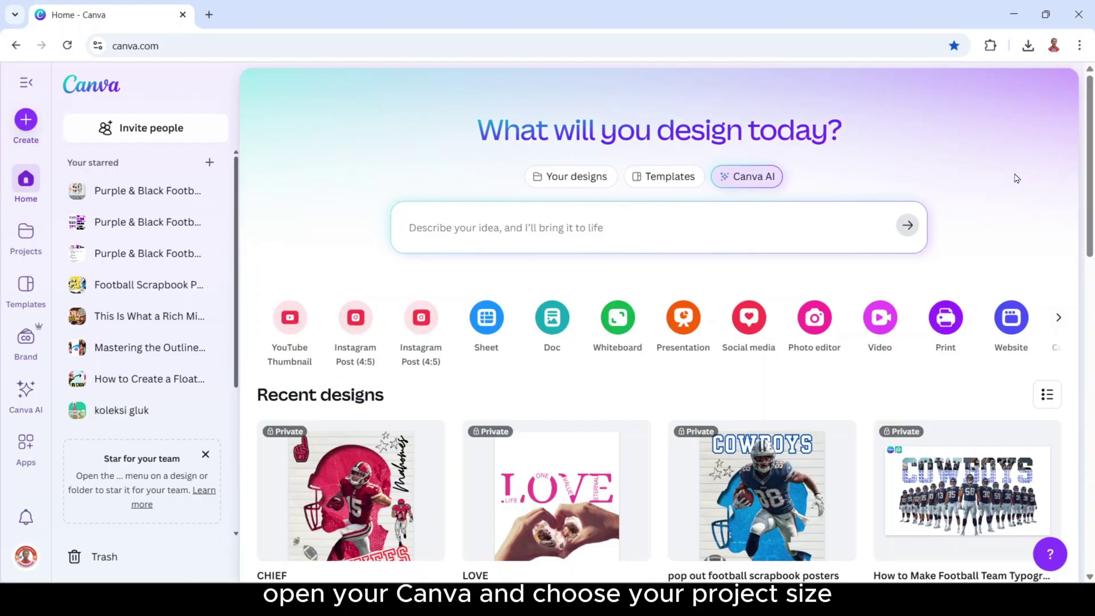
Step: Start a blank Instagram Post (4:5) design and list all 'splatter' graphics in Elements
click(355, 328)
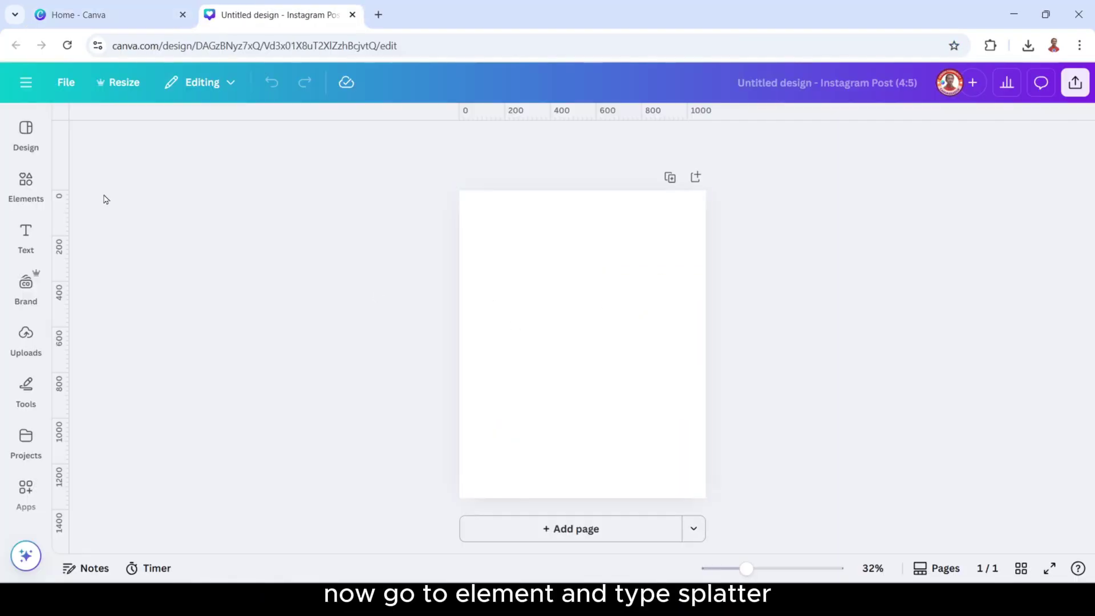
click(23, 195)
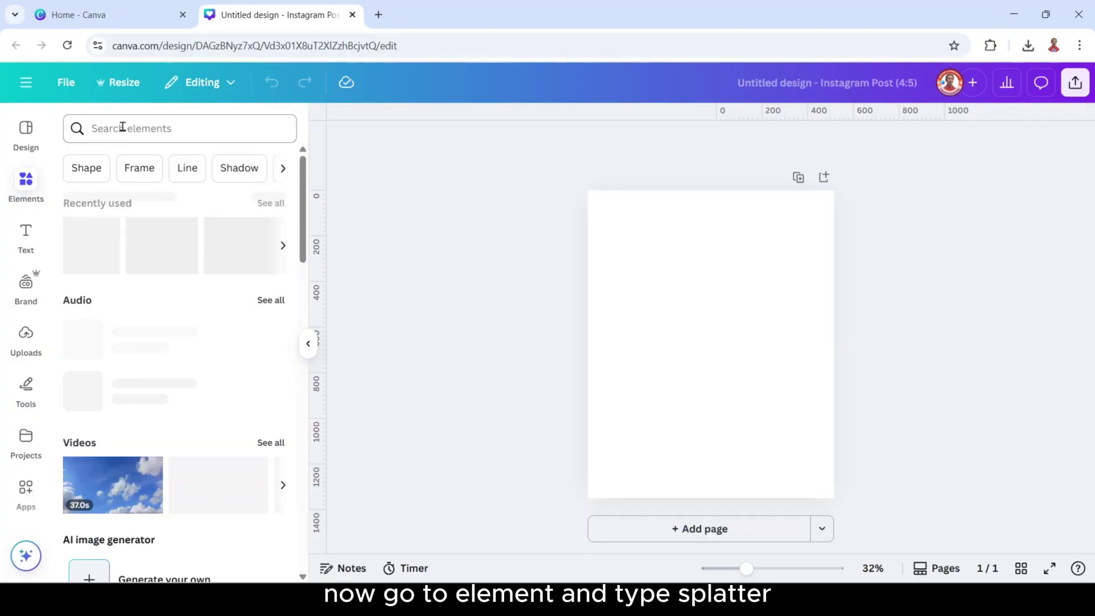
click(122, 128)
text(splatter)
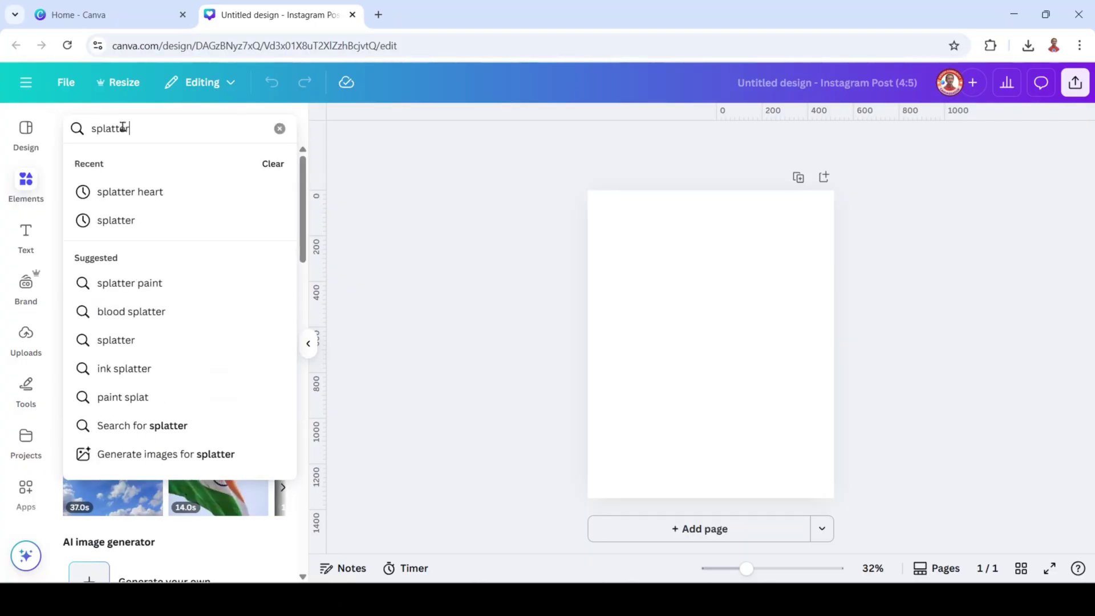
key(Return)
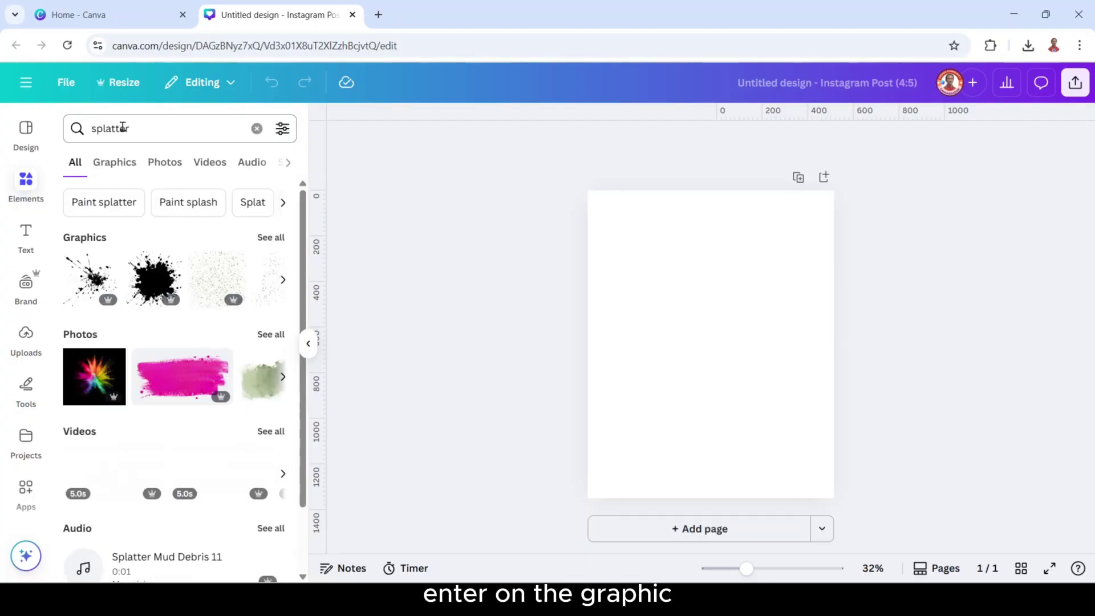
click(279, 239)
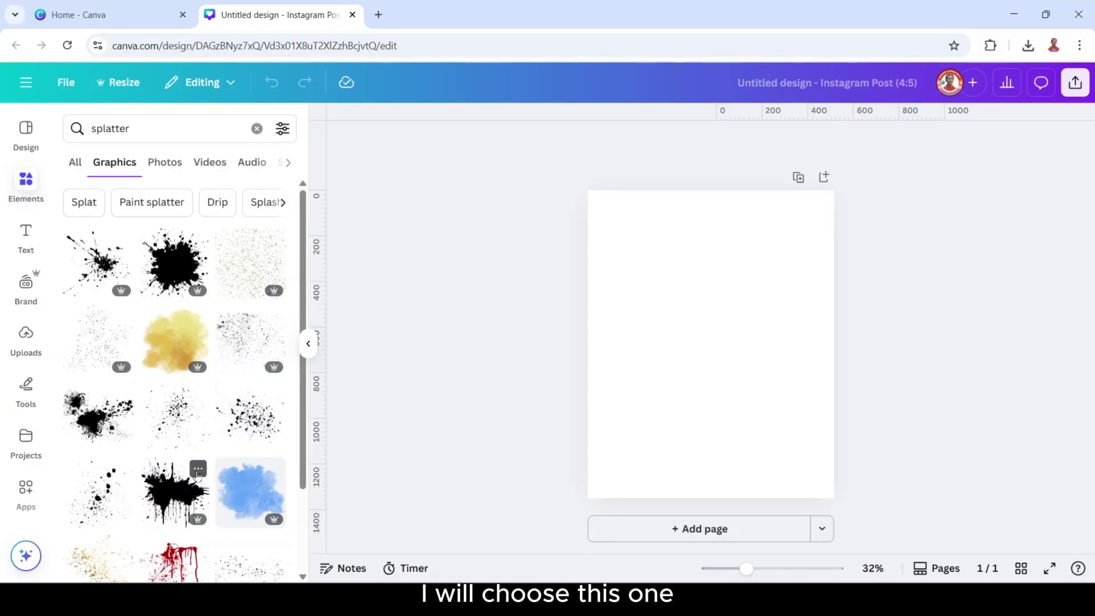
click(197, 470)
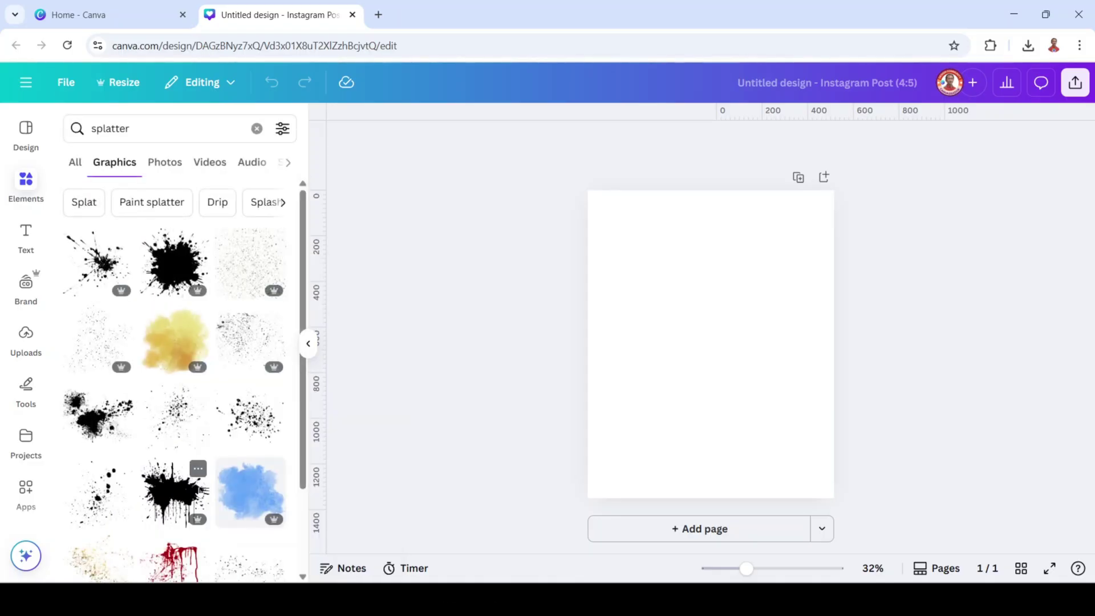
Step: Add the dripping and solid ink splatters to the lower page, overlapping each other
click(175, 491)
mouse_move(725, 339)
mouse_down()
mouse_move(733, 404)
mouse_move(722, 399)
mouse_up()
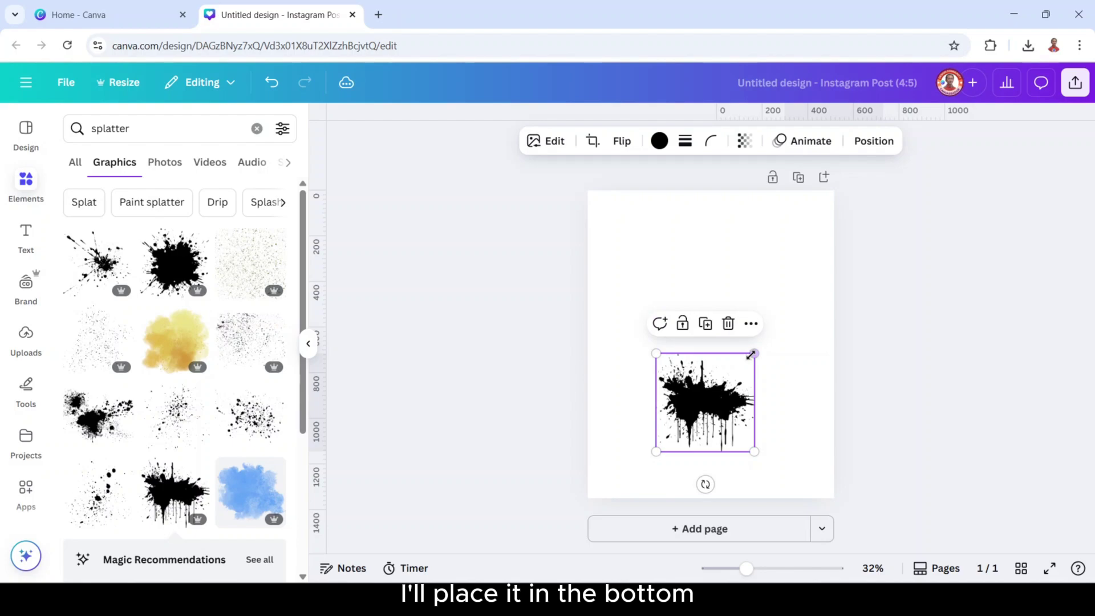
drag(753, 355, 767, 372)
click(668, 386)
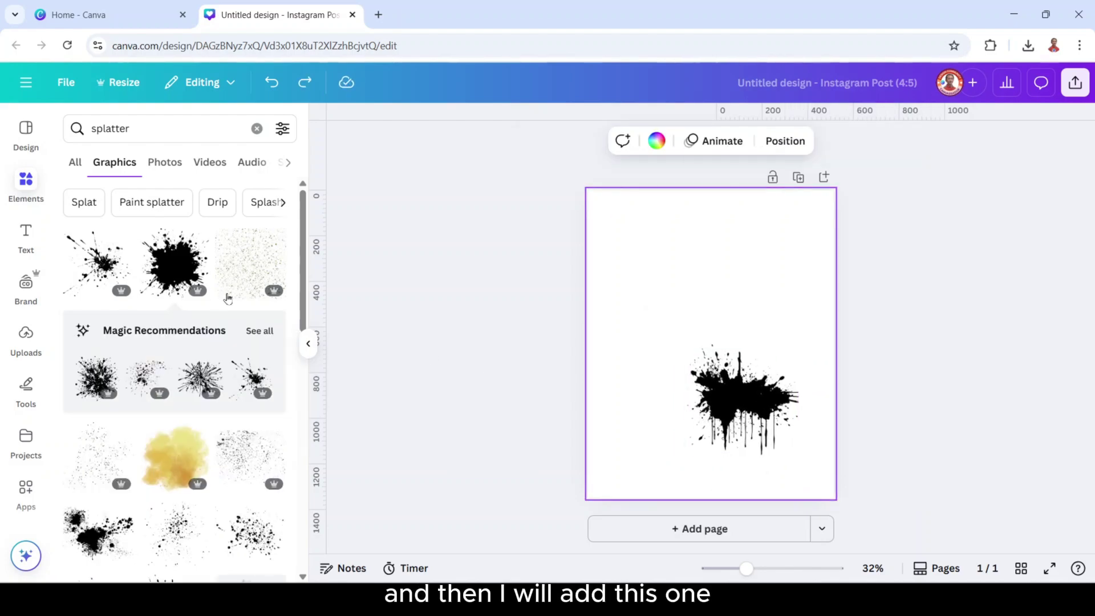
click(180, 266)
drag(717, 347, 700, 365)
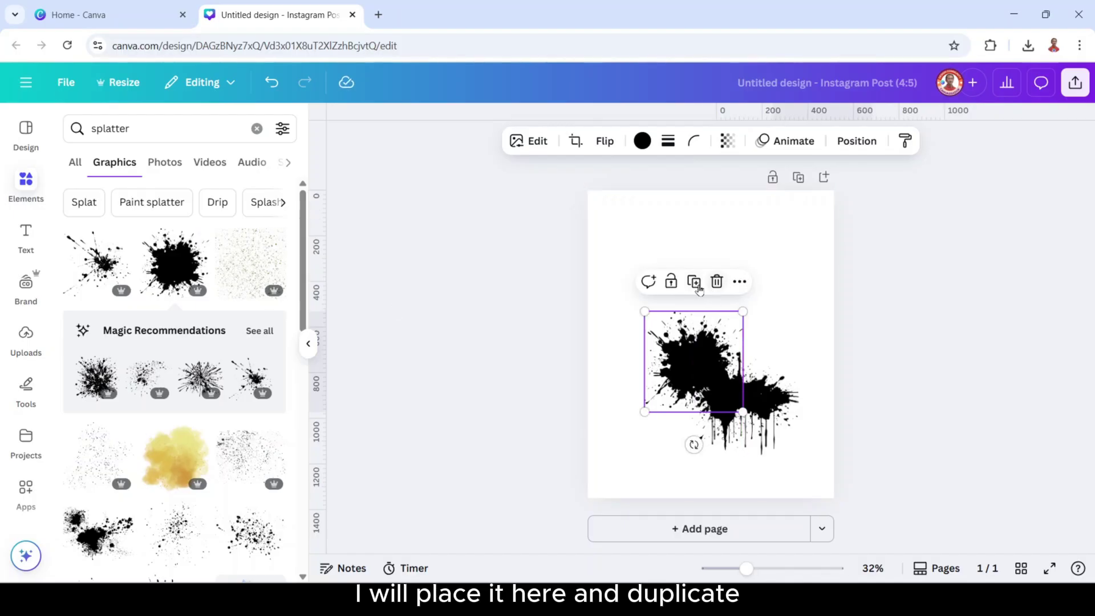
Step: Duplicate a splatter onto the right half and nudge the pieces together
click(695, 281)
drag(715, 371, 776, 361)
click(746, 427)
drag(746, 426, 730, 427)
drag(792, 330, 737, 340)
Step: Add enlarged and shrunken splatter copies to build the heart's upper lobes
click(760, 282)
drag(779, 296, 823, 254)
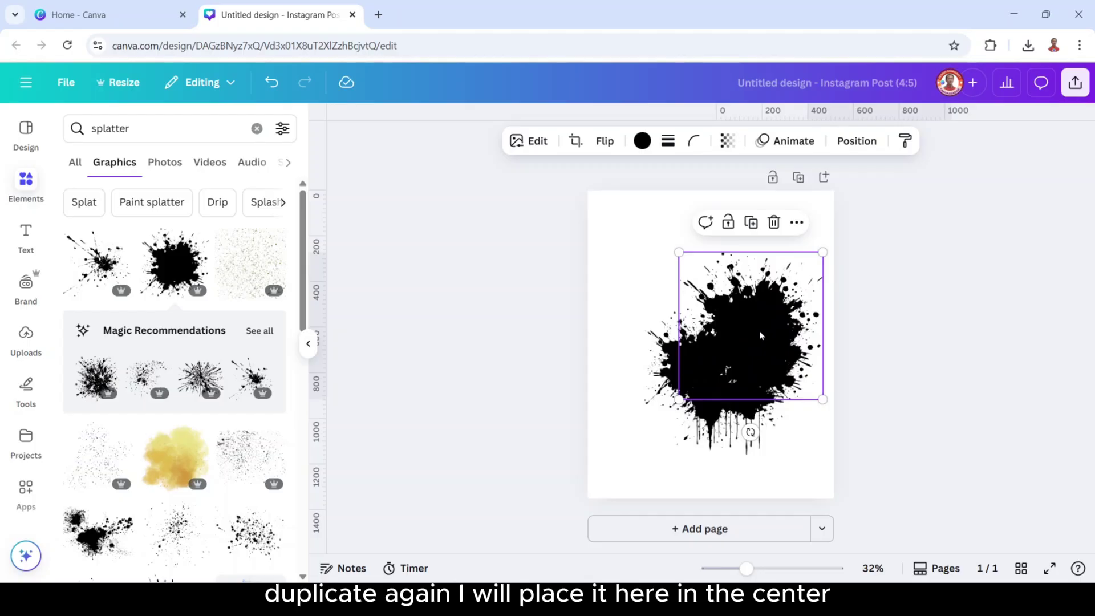
drag(757, 332, 726, 347)
drag(793, 327, 734, 287)
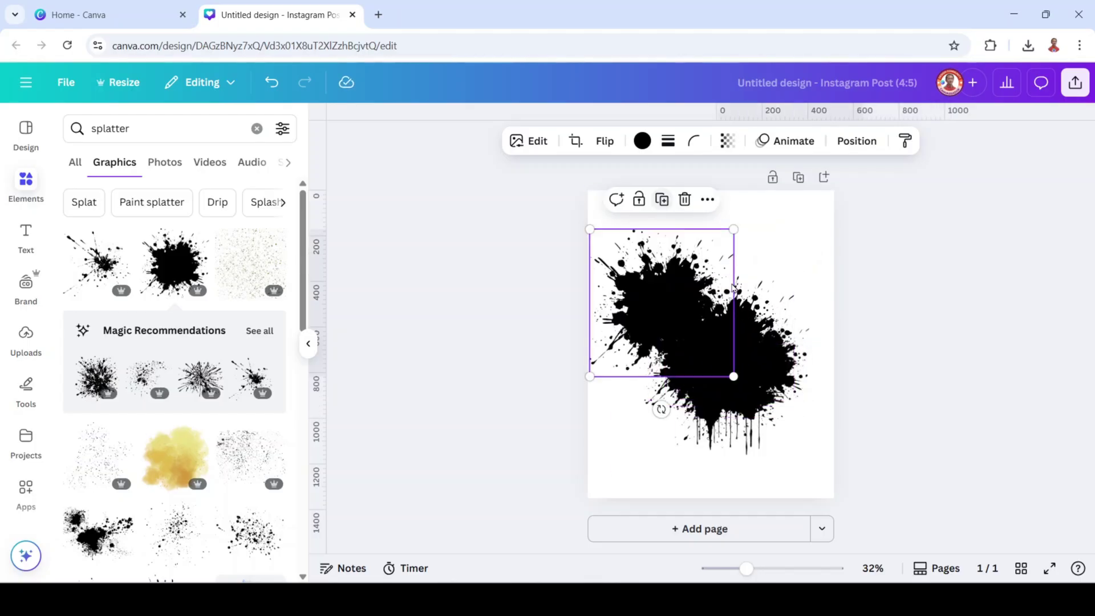
drag(664, 291, 811, 334)
click(678, 208)
click(762, 209)
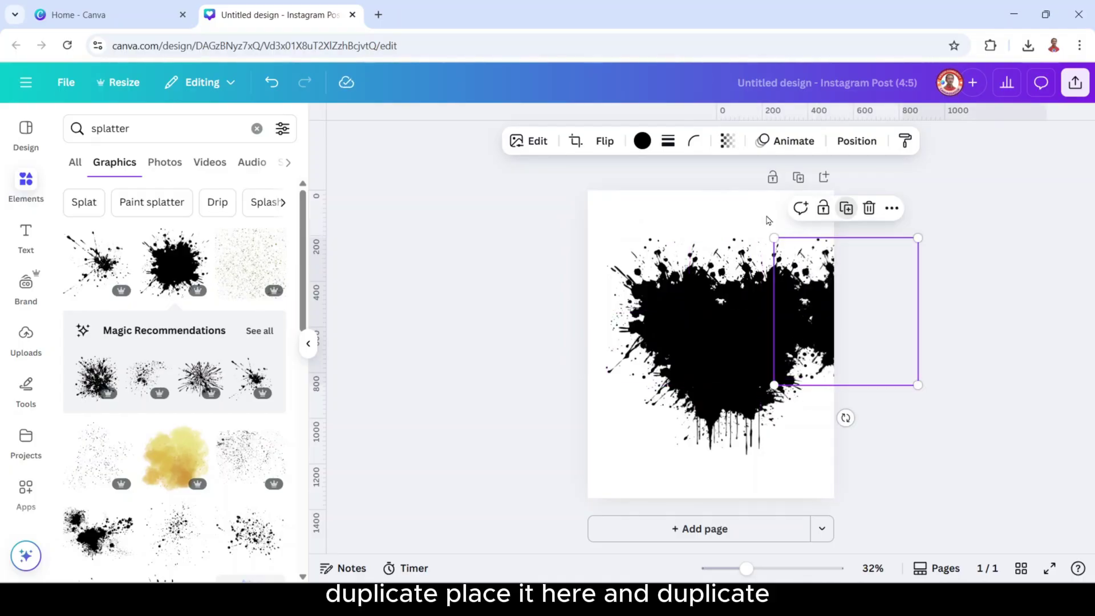
drag(918, 238, 866, 286)
drag(817, 330, 778, 278)
Step: Add two more splatter copies: an enlarged one on the right lobe and one rotated about -87° in the centre
click(672, 200)
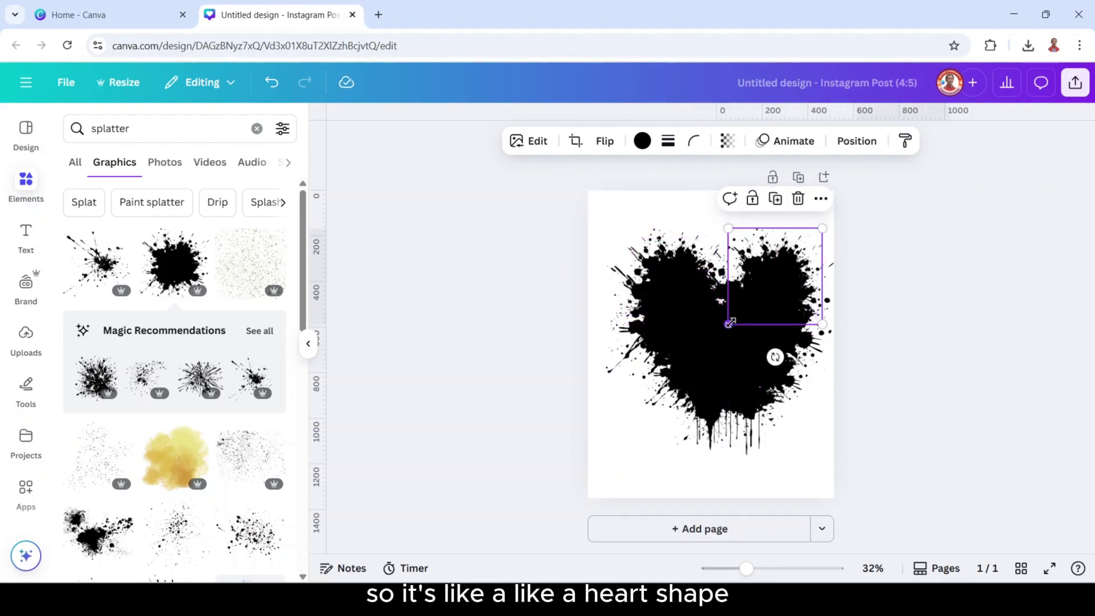
drag(729, 323, 716, 336)
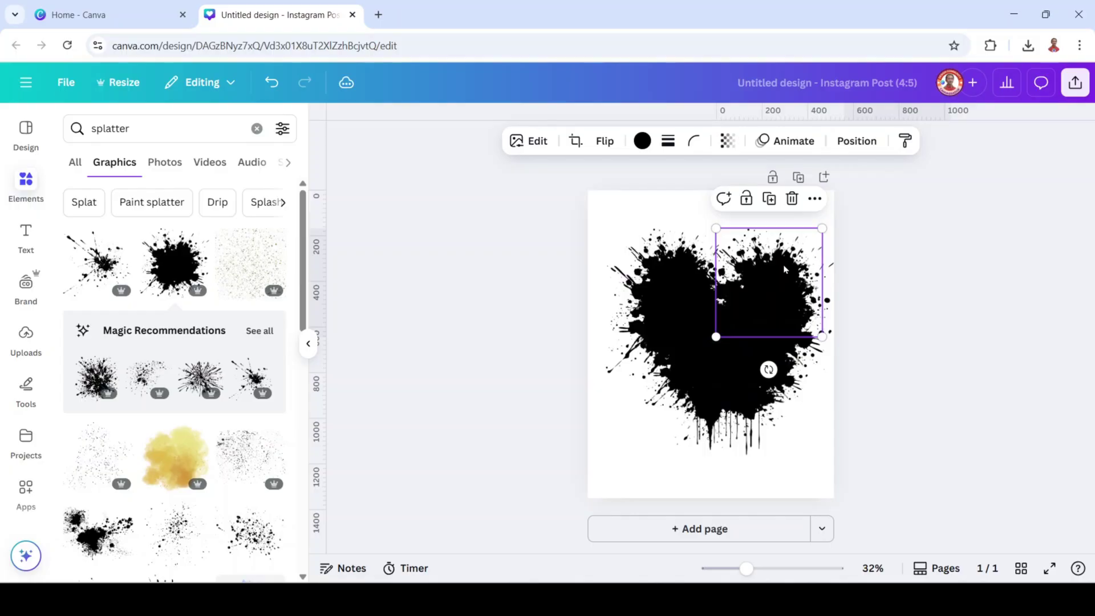
drag(785, 269, 758, 278)
click(778, 196)
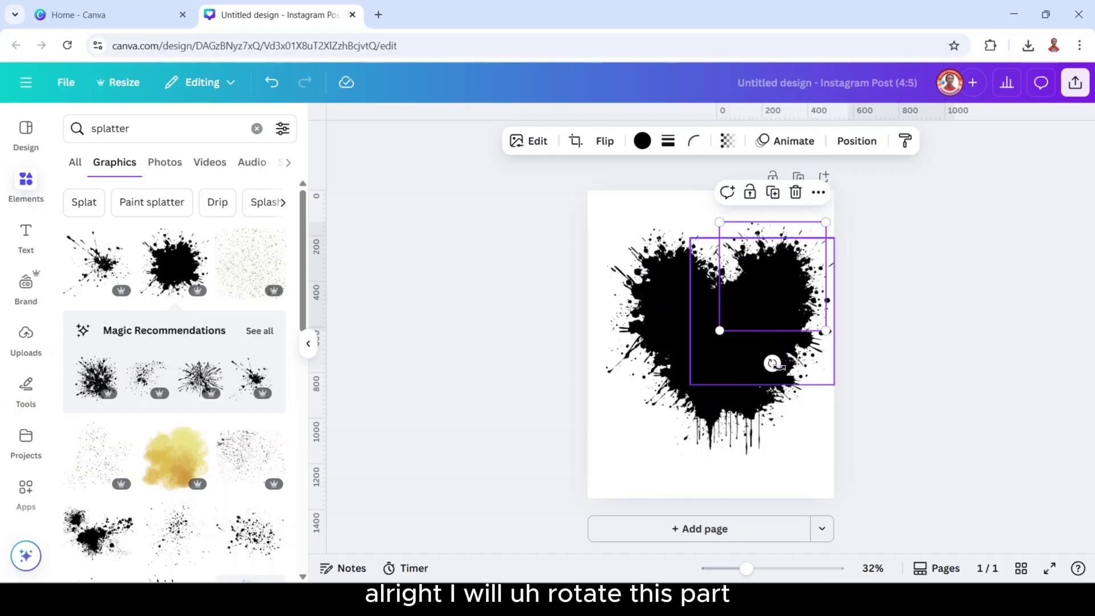
drag(772, 363, 851, 241)
drag(777, 286, 766, 296)
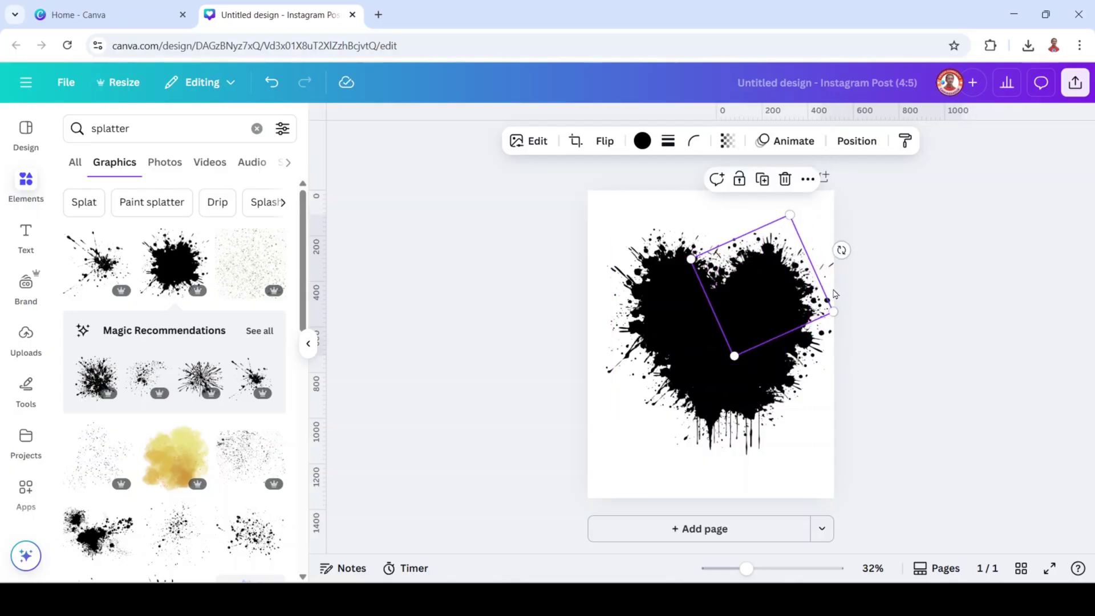
drag(834, 313, 844, 314)
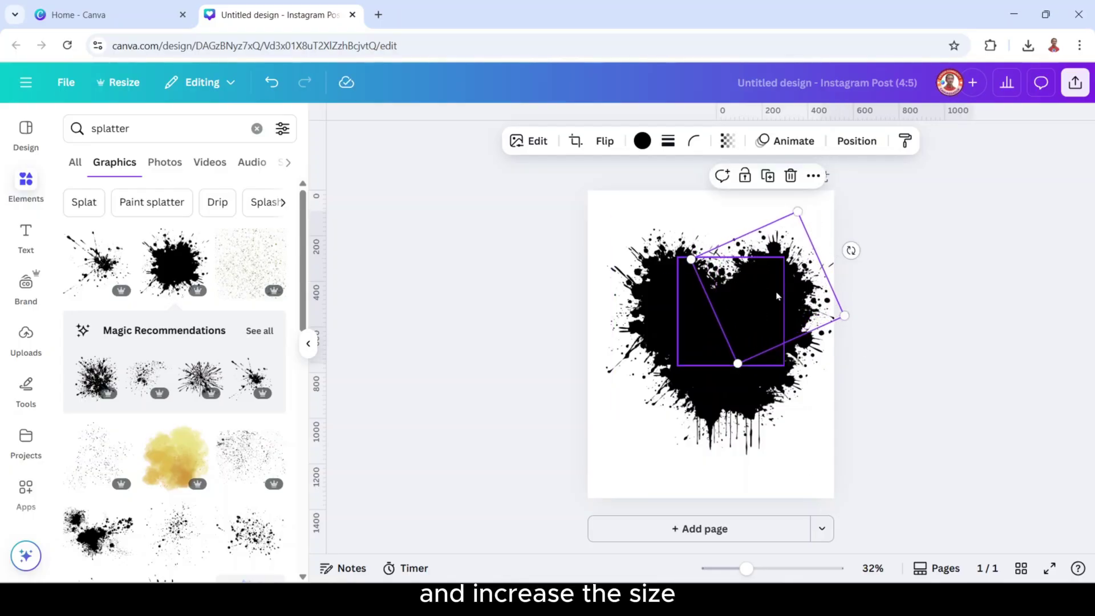
drag(773, 288, 777, 290)
Step: Move all the splatters toward the page centre and shrink them together
drag(947, 228, 596, 502)
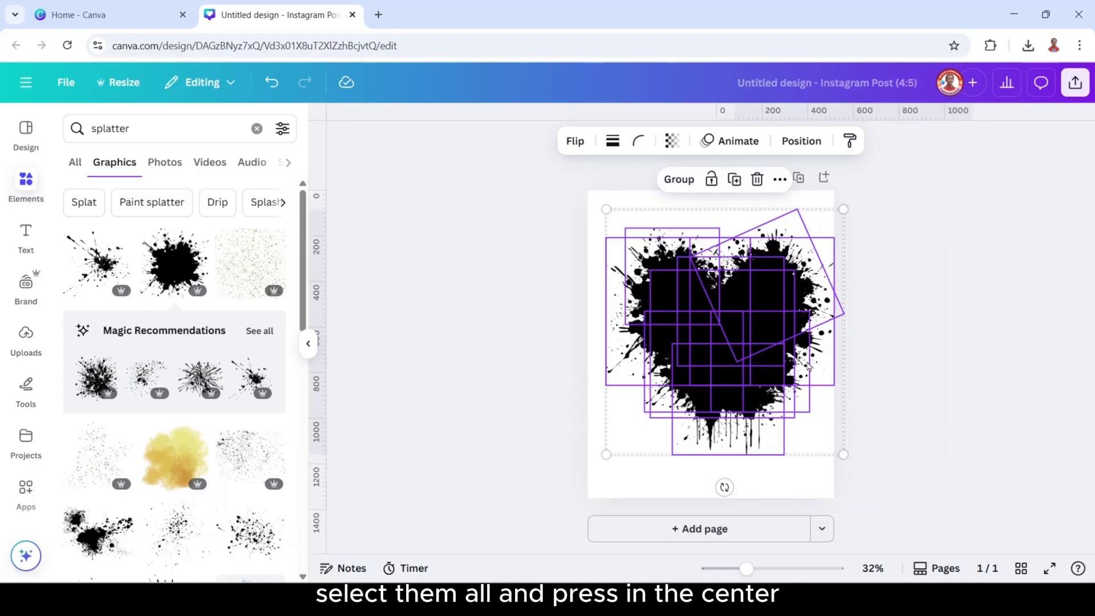
drag(779, 352, 779, 356)
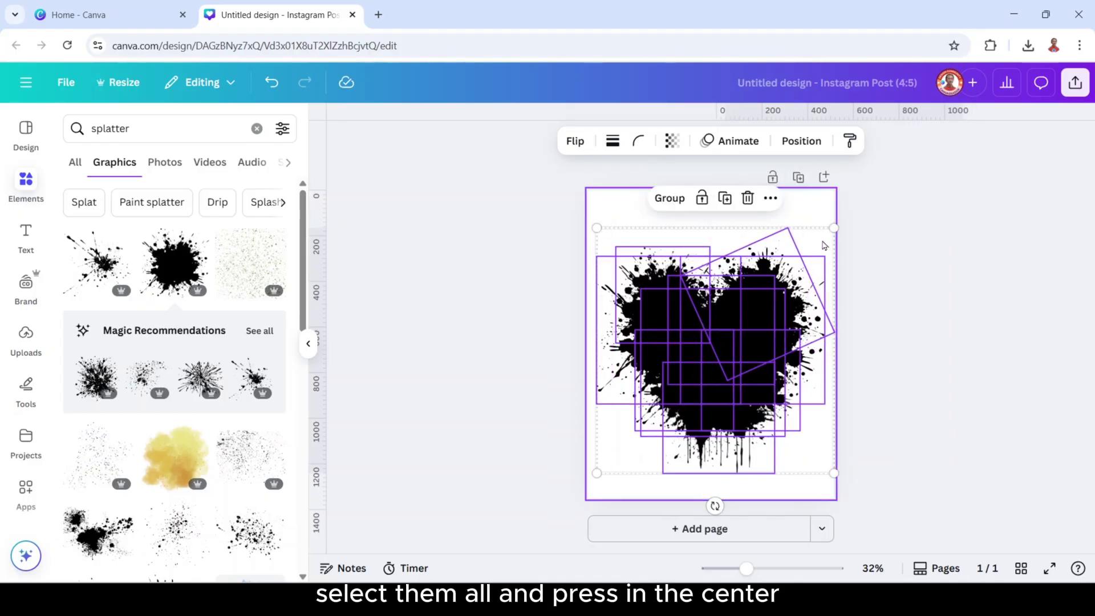
drag(832, 226, 823, 239)
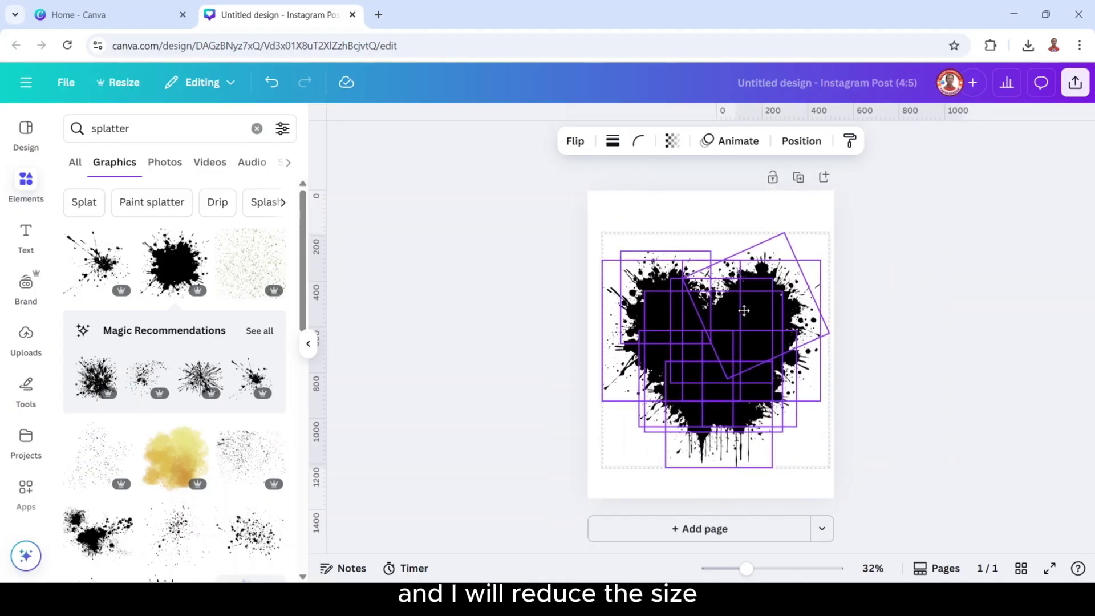
click(942, 340)
Step: Add a smaller drip splatter copy at the heart's bottom tip and move the whole heart up
click(722, 456)
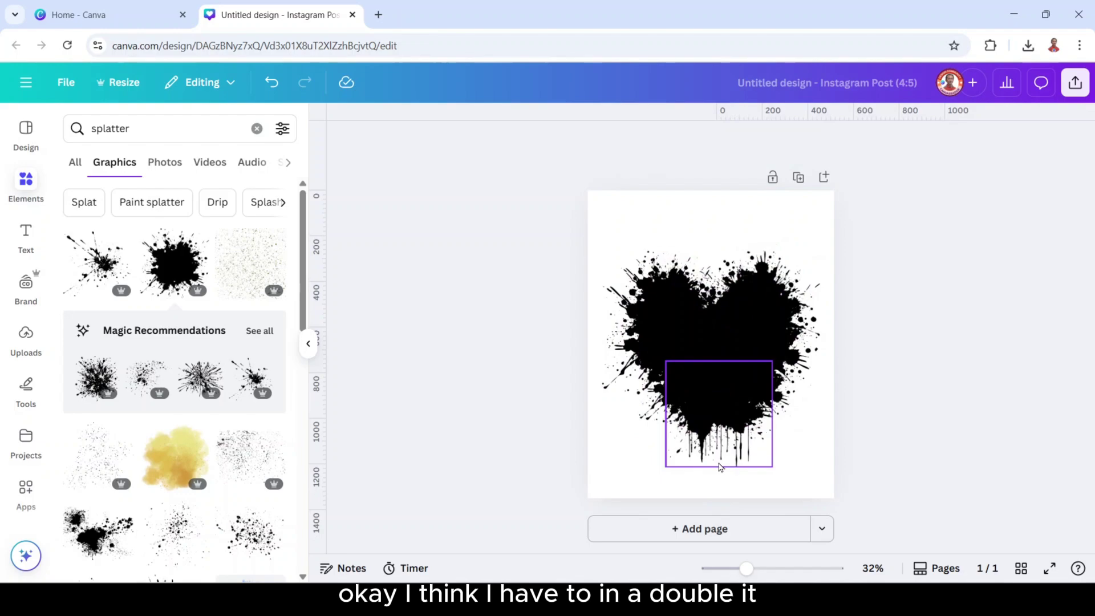
click(720, 337)
drag(720, 399, 733, 425)
drag(777, 386, 729, 429)
click(912, 380)
drag(858, 211, 519, 477)
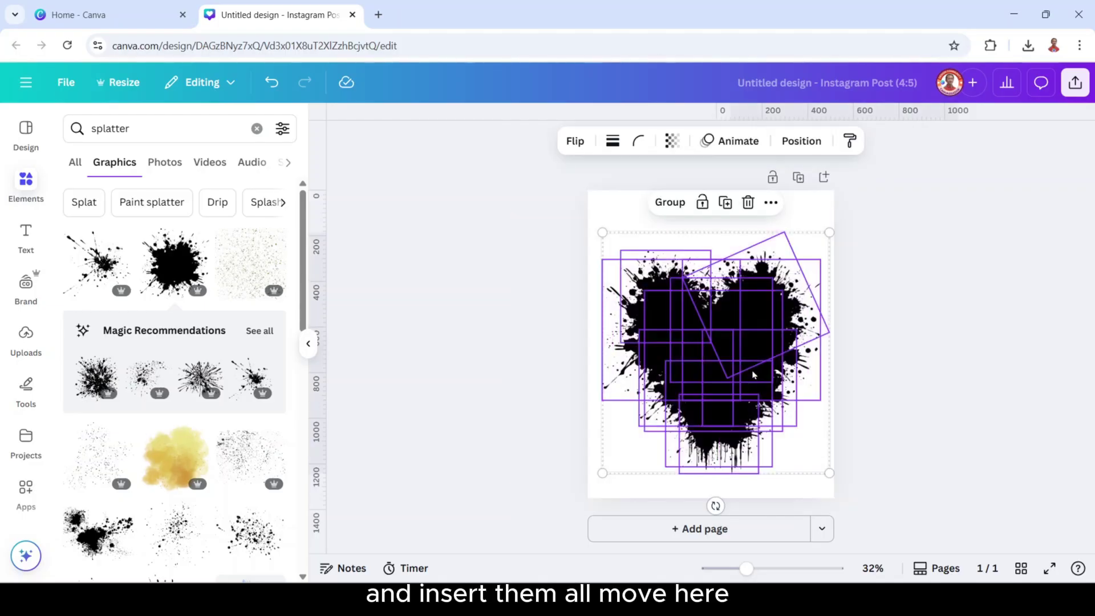
drag(753, 375, 744, 354)
Step: Export the splatter heart from Share > Download as a PNG with transparent background
click(1078, 86)
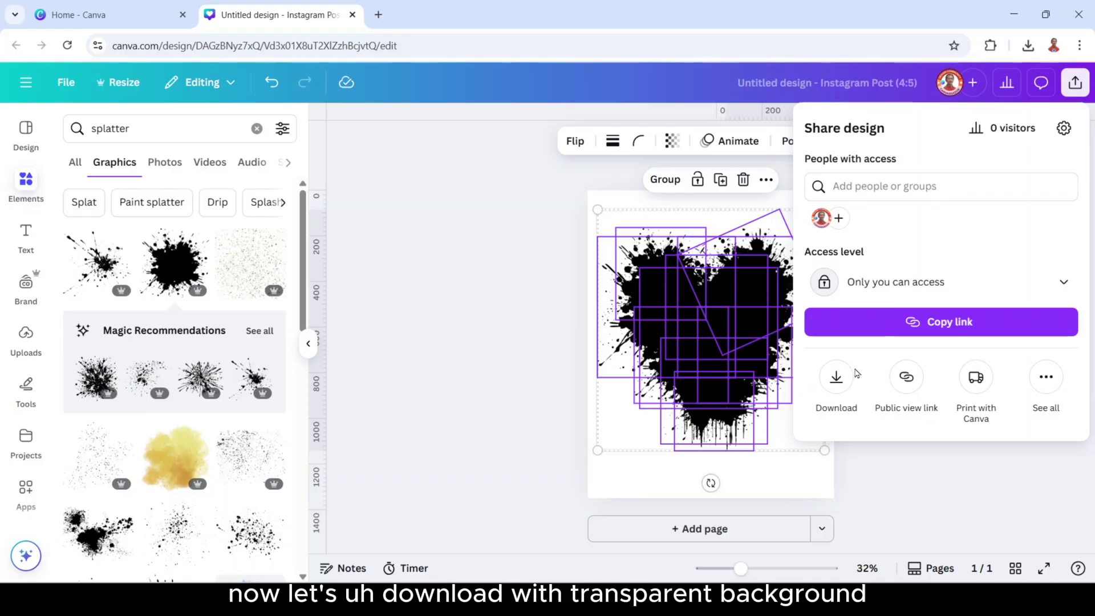
click(835, 375)
click(832, 330)
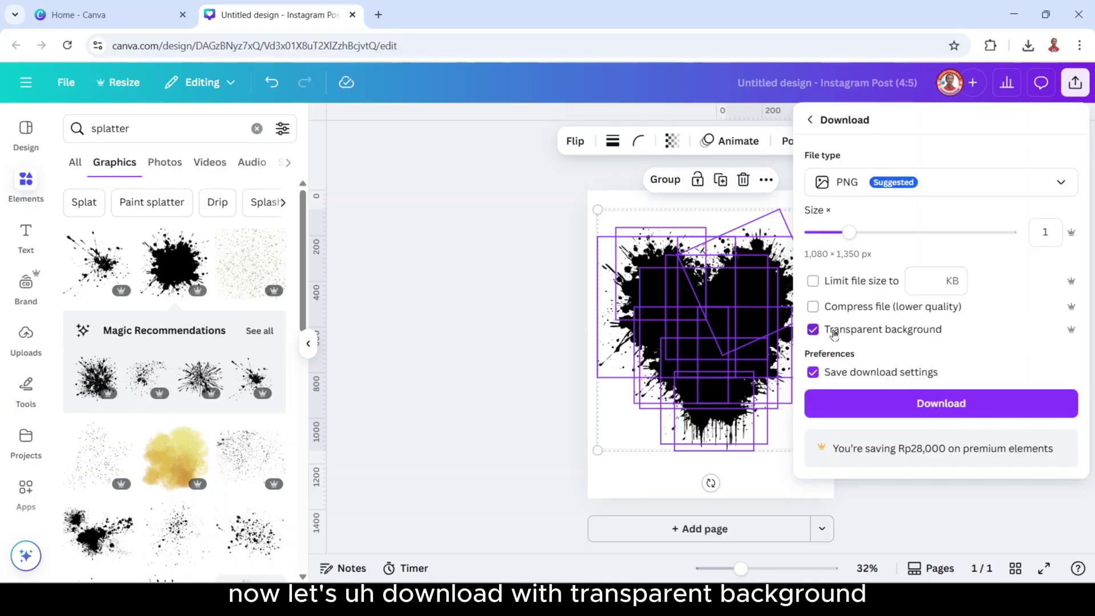
click(970, 405)
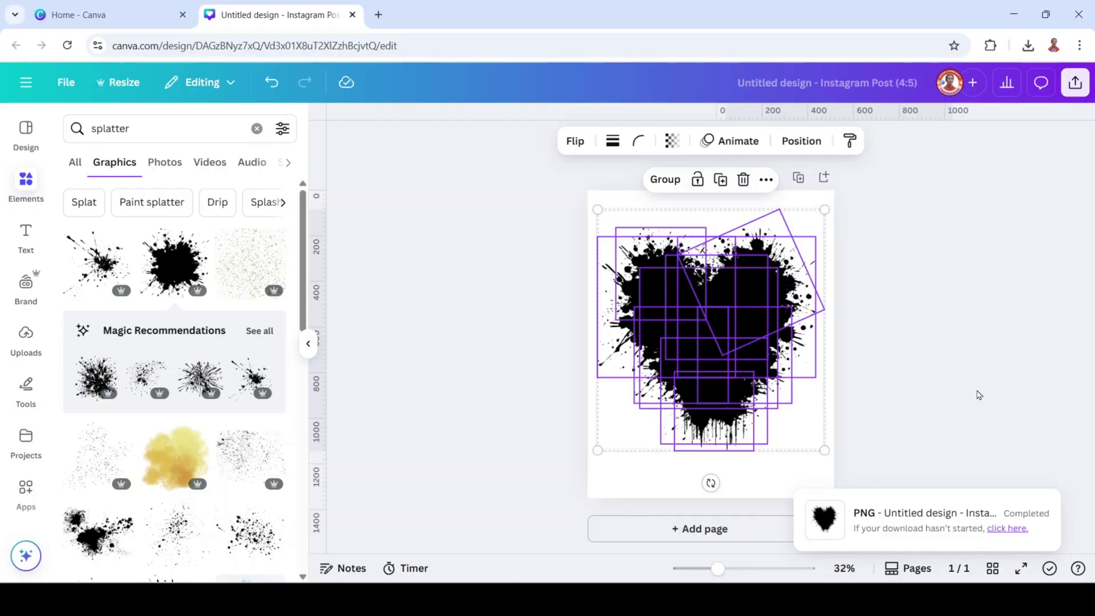
Step: Add a blank second page and browse the Photos results for 'canvas'
click(724, 526)
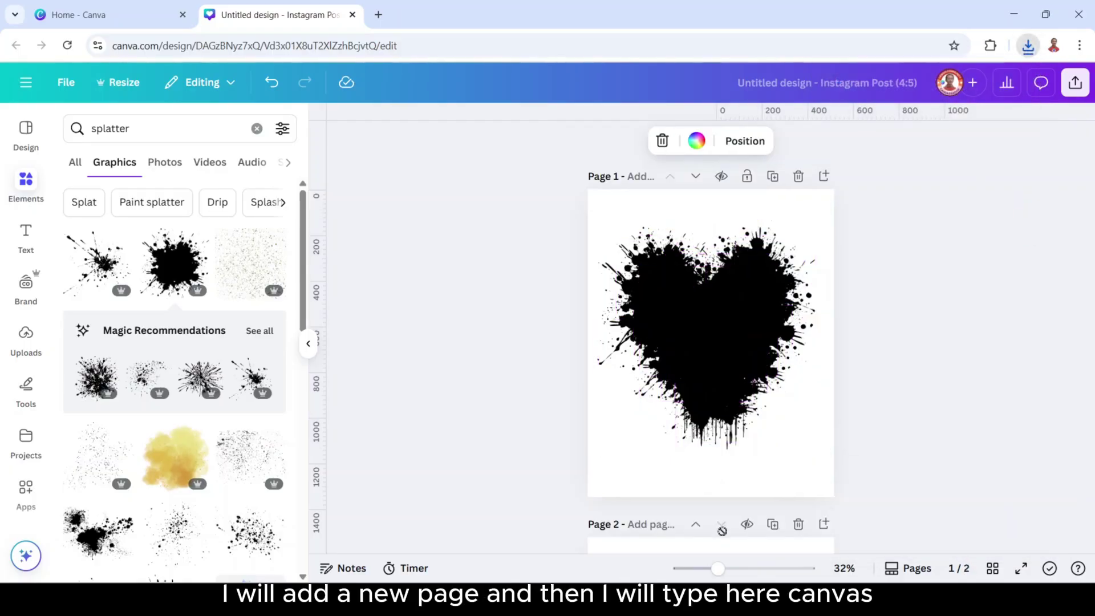
click(125, 126)
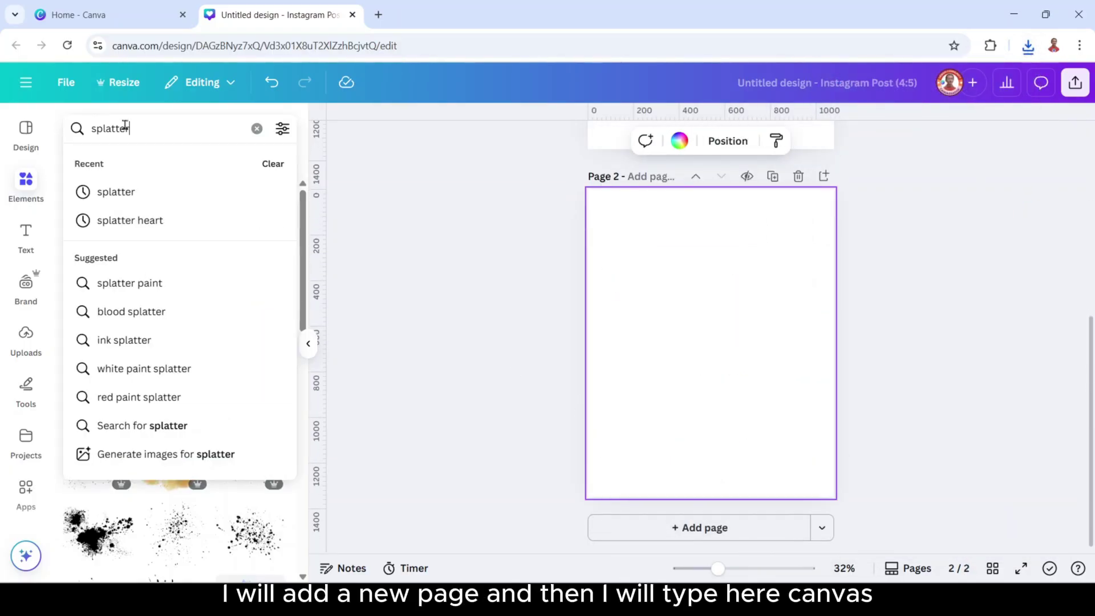
text(canvas)
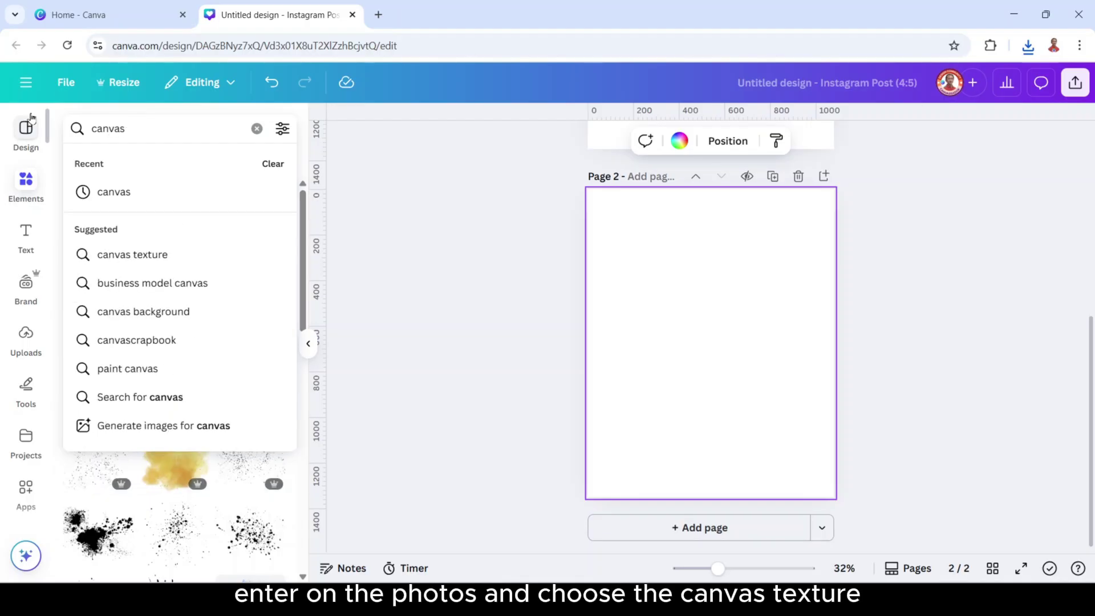
key(Return)
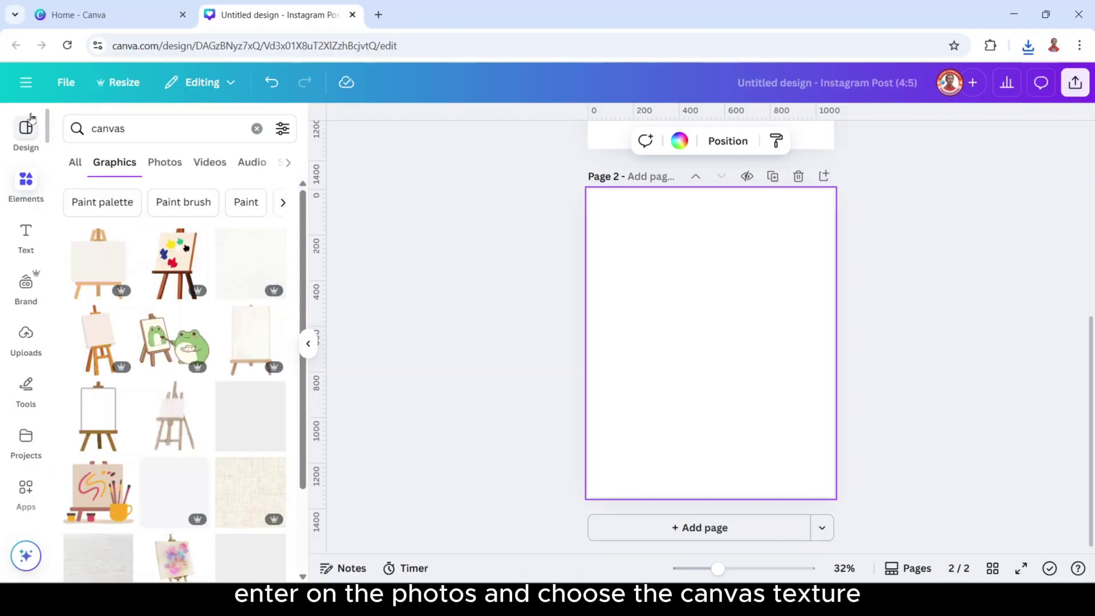
click(165, 162)
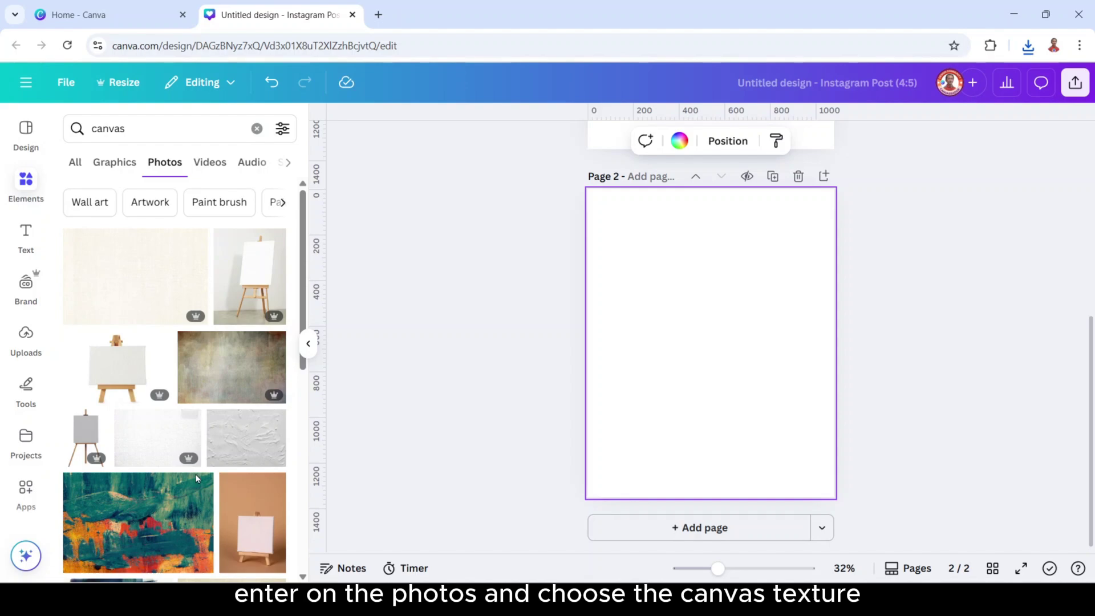
scroll(242, 447, down, 3)
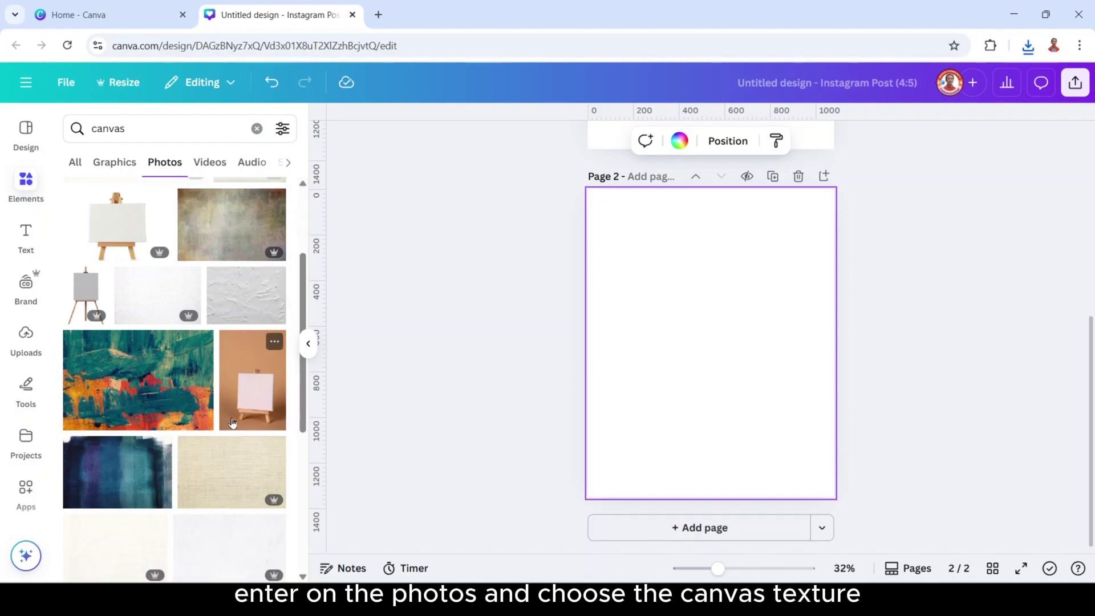
scroll(232, 422, down, 6)
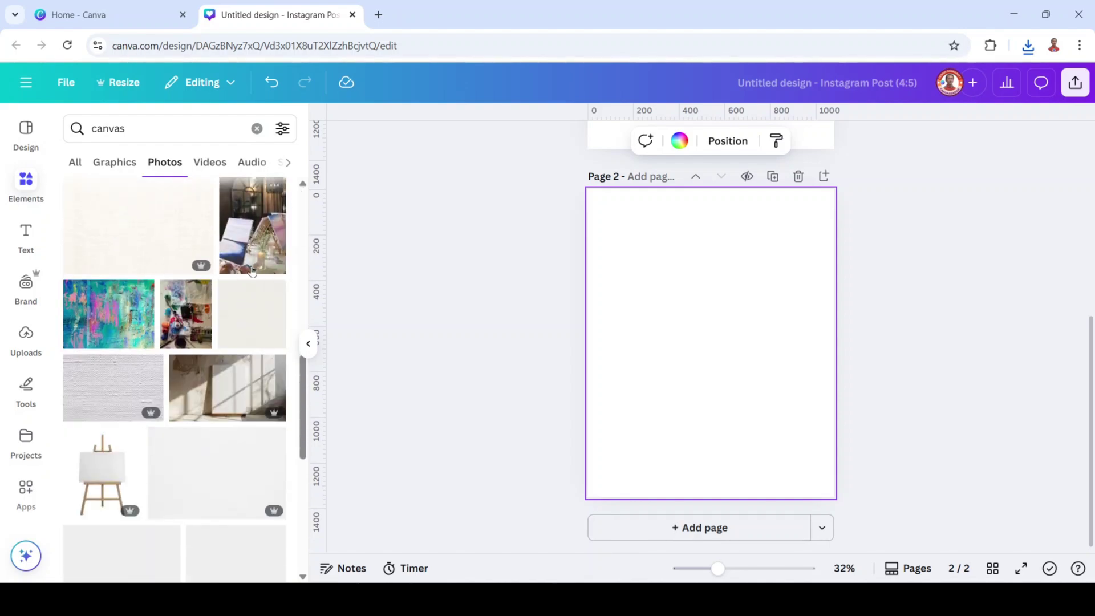
scroll(252, 270, down, 3)
scroll(251, 270, down, 2)
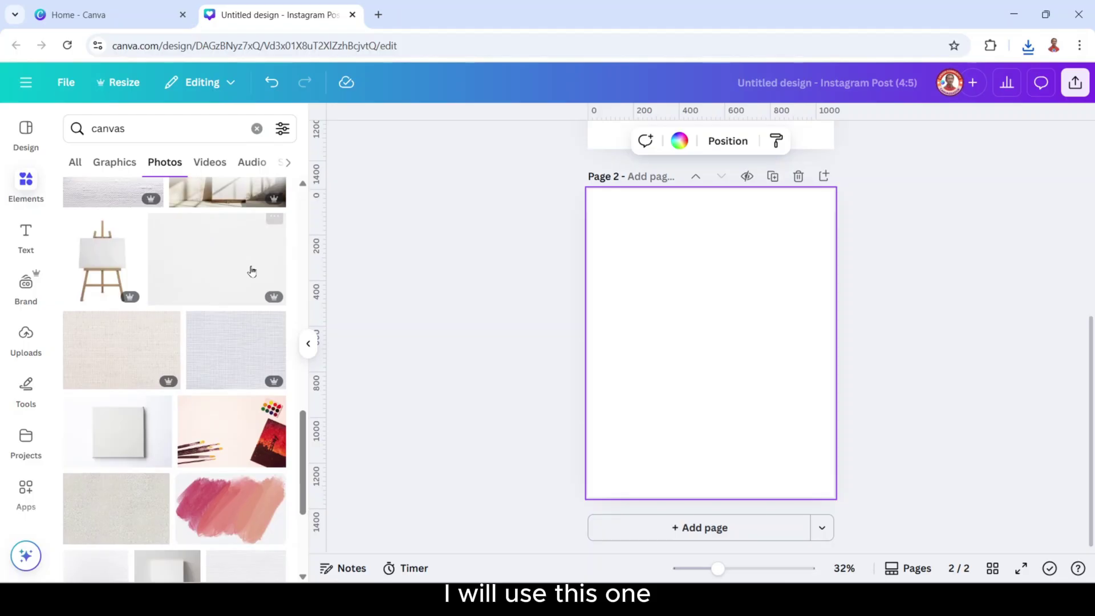
Step: Place the grey linen canvas photo and the downloaded heart PNG on page 2, then select the texture
click(231, 365)
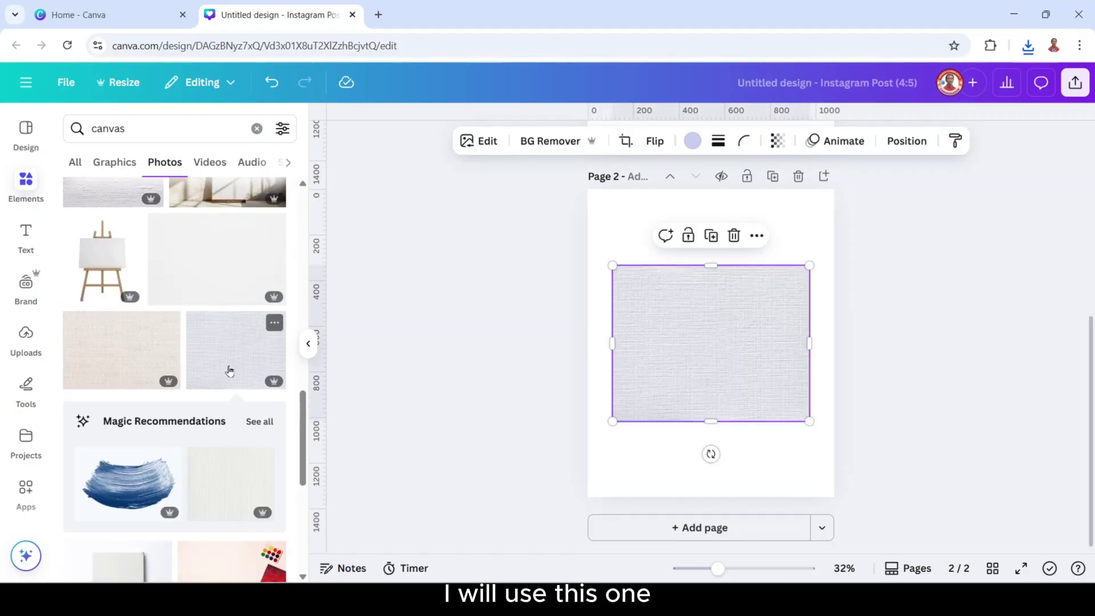
click(1030, 47)
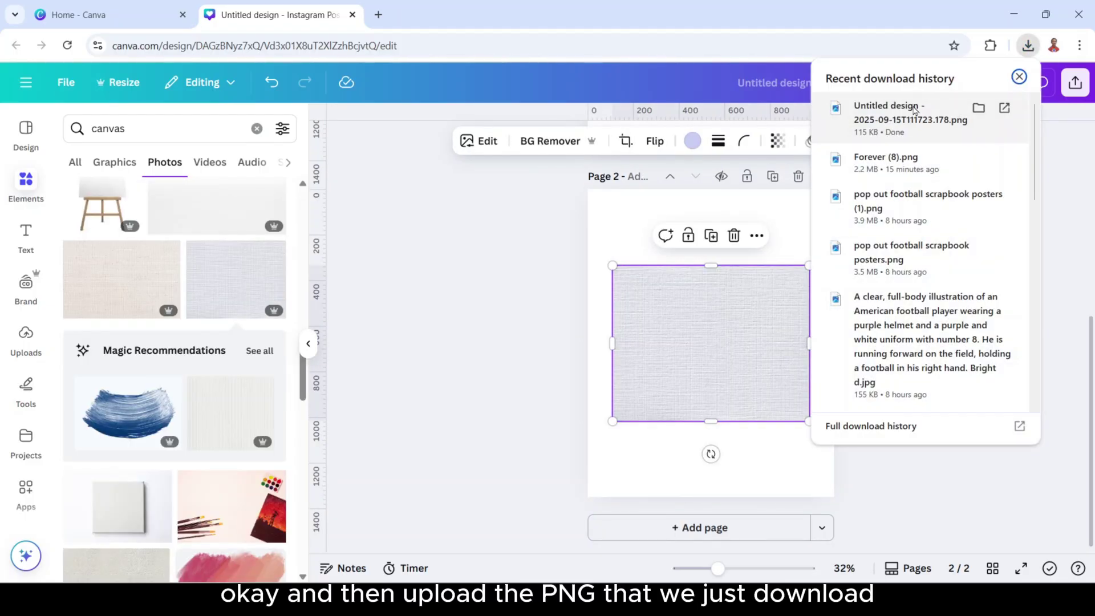
drag(799, 134, 736, 383)
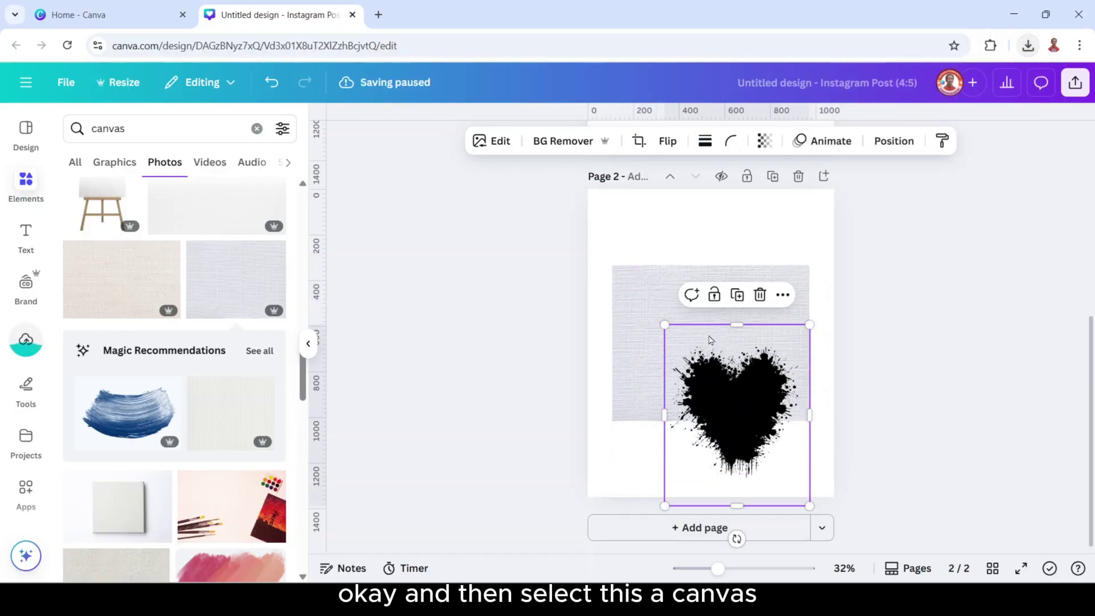
click(666, 291)
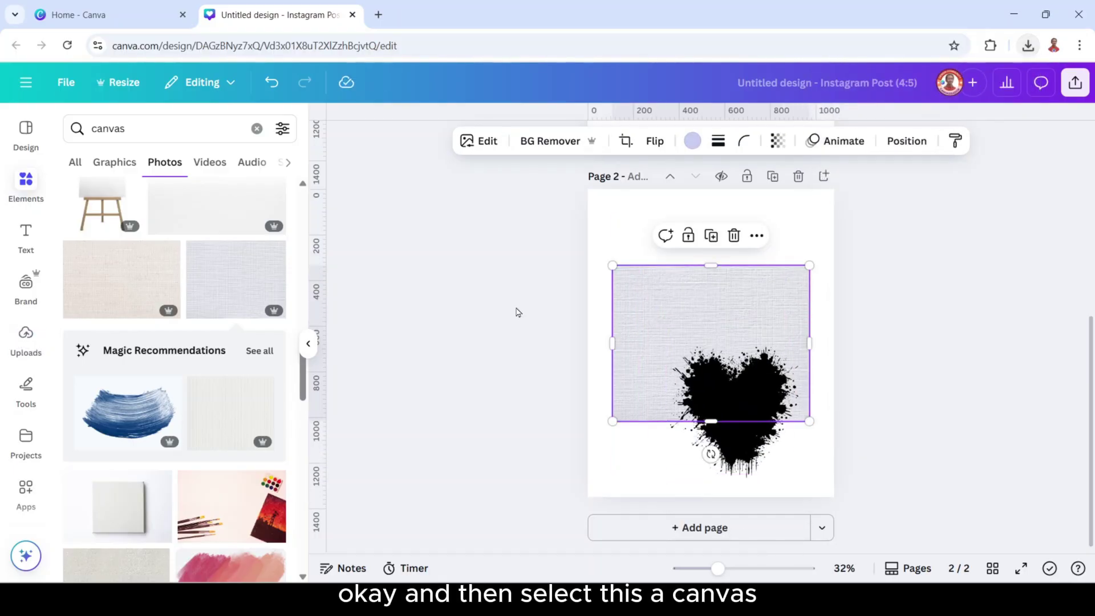
Step: Find the 'cutout' app and launch Image Cutout Maker on the canvas texture
click(26, 490)
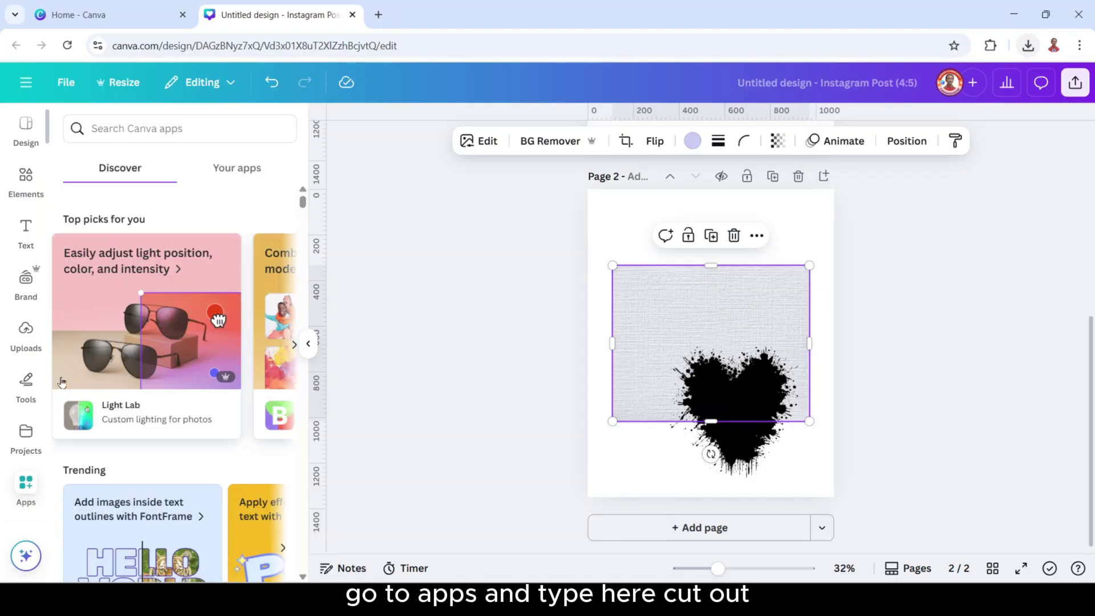
click(120, 126)
text(cutout)
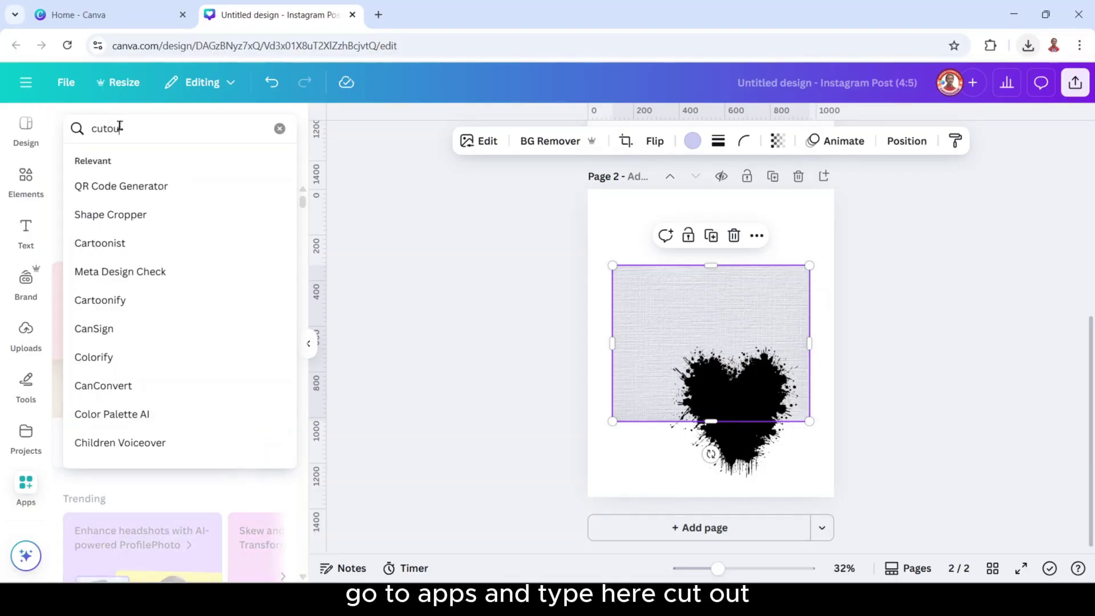
key(Return)
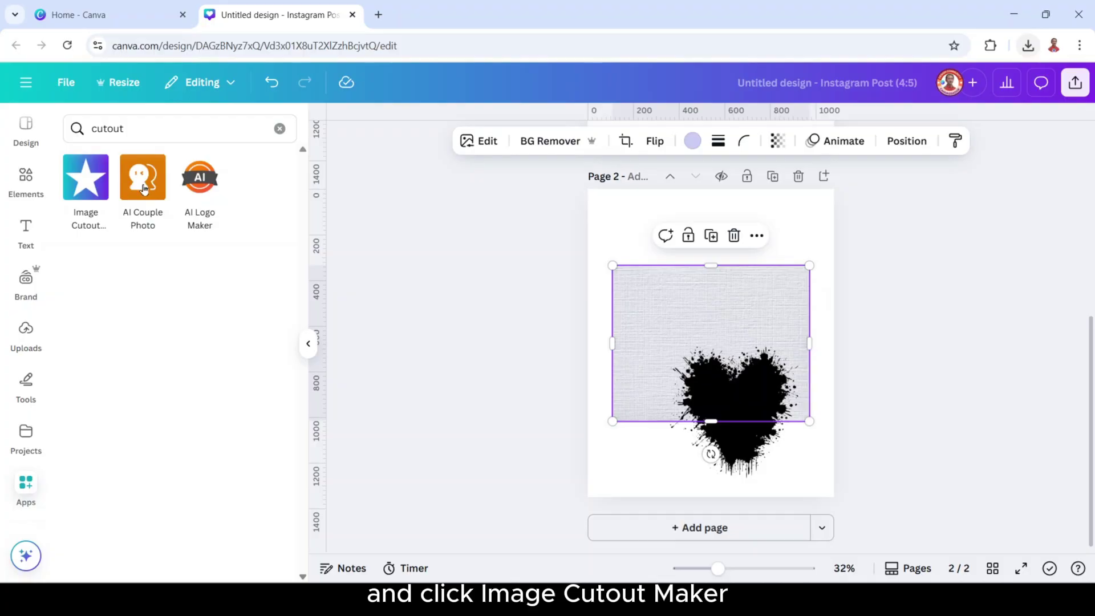
click(82, 186)
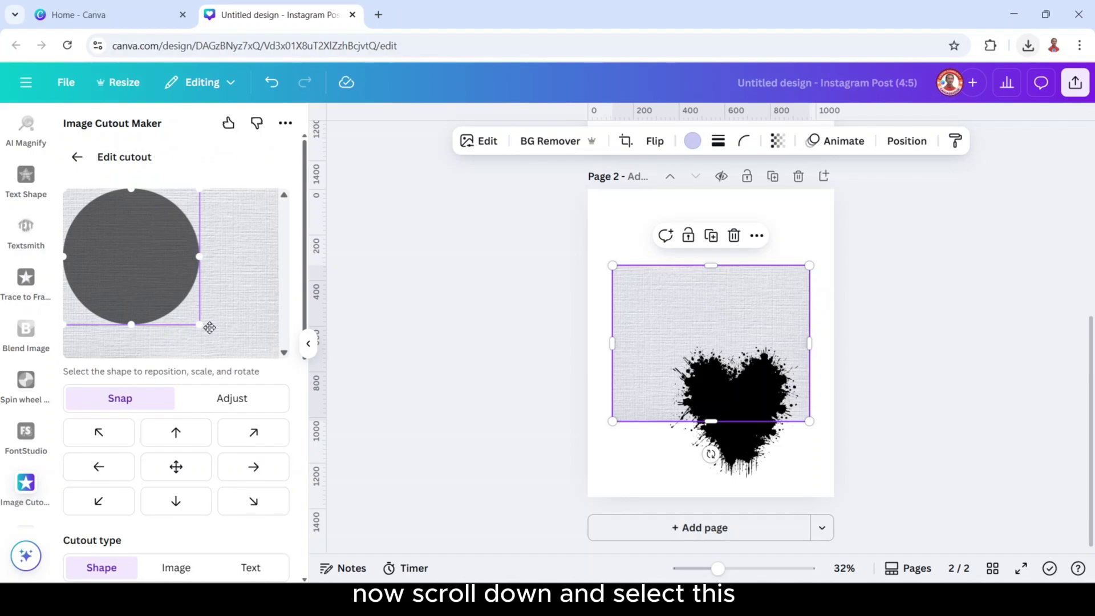
Step: Set the cutout type to Image, using the selected splatter heart as the shape
scroll(209, 328, down, 5)
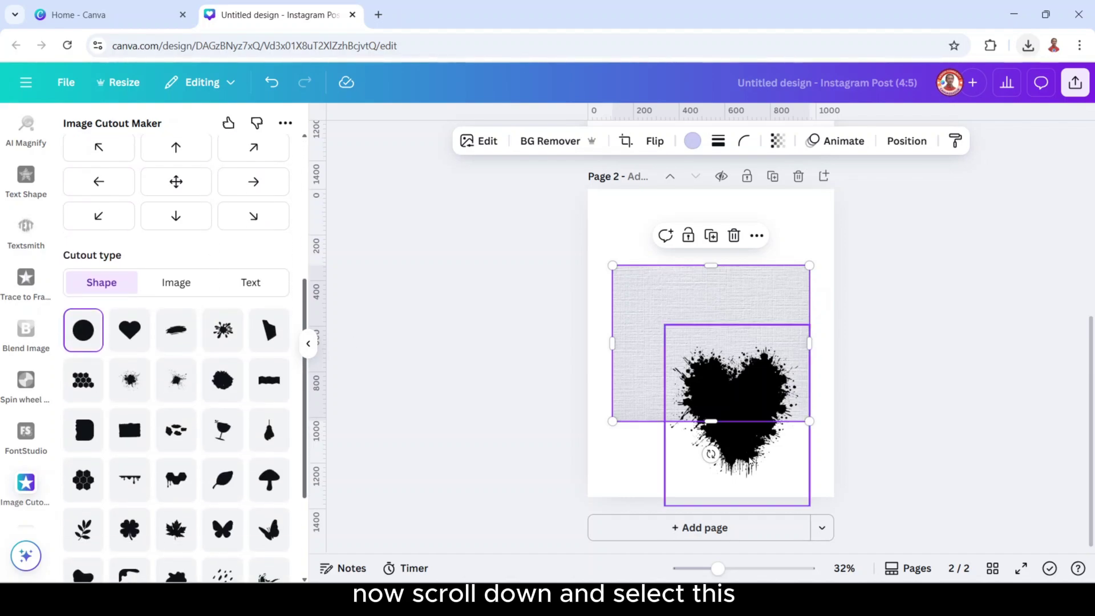
click(769, 393)
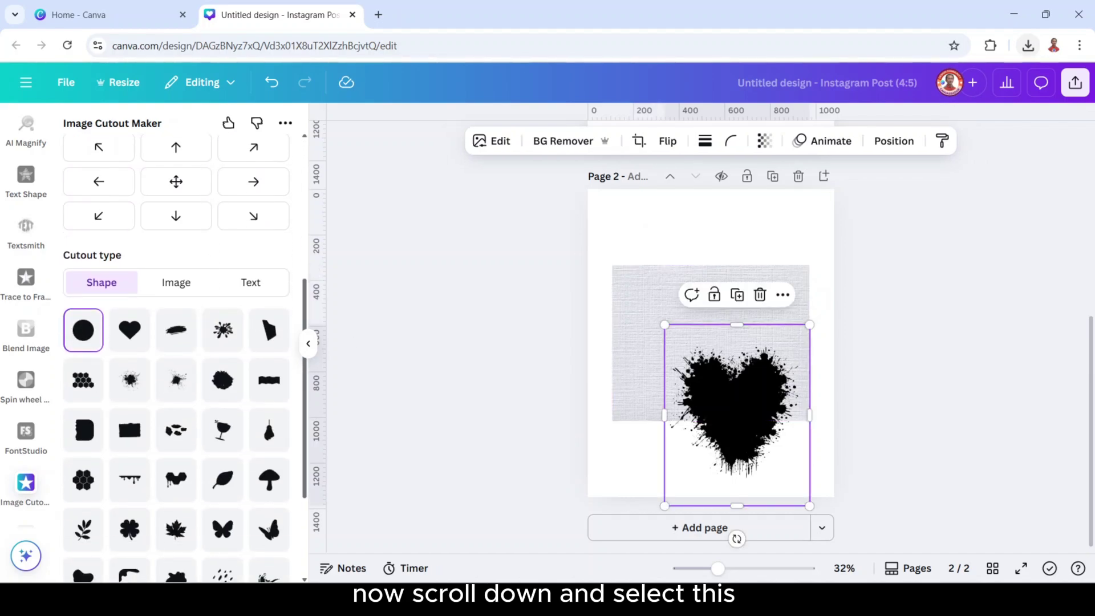
click(180, 292)
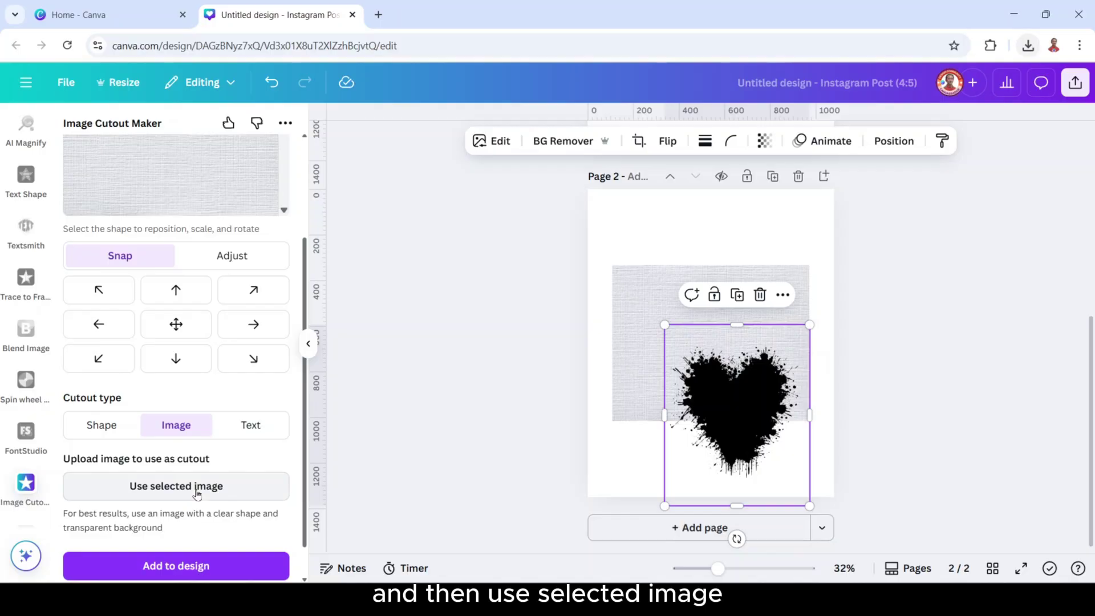
click(197, 490)
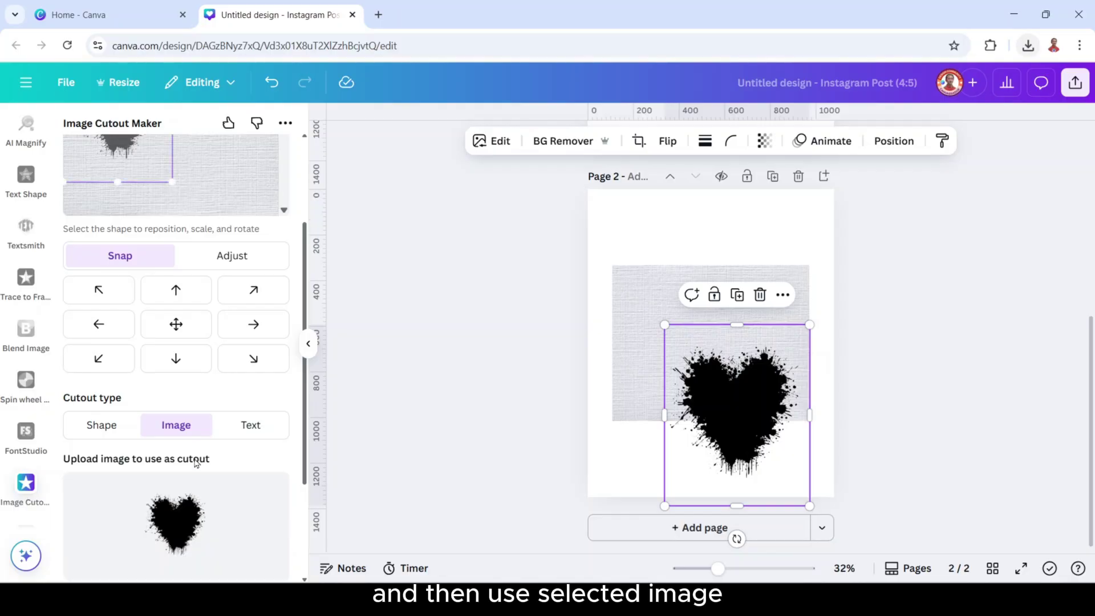
Step: Enlarge and centre the heart cutout in the preview, then select both page images
scroll(196, 464, up, 3)
drag(173, 325, 197, 362)
drag(161, 303, 201, 305)
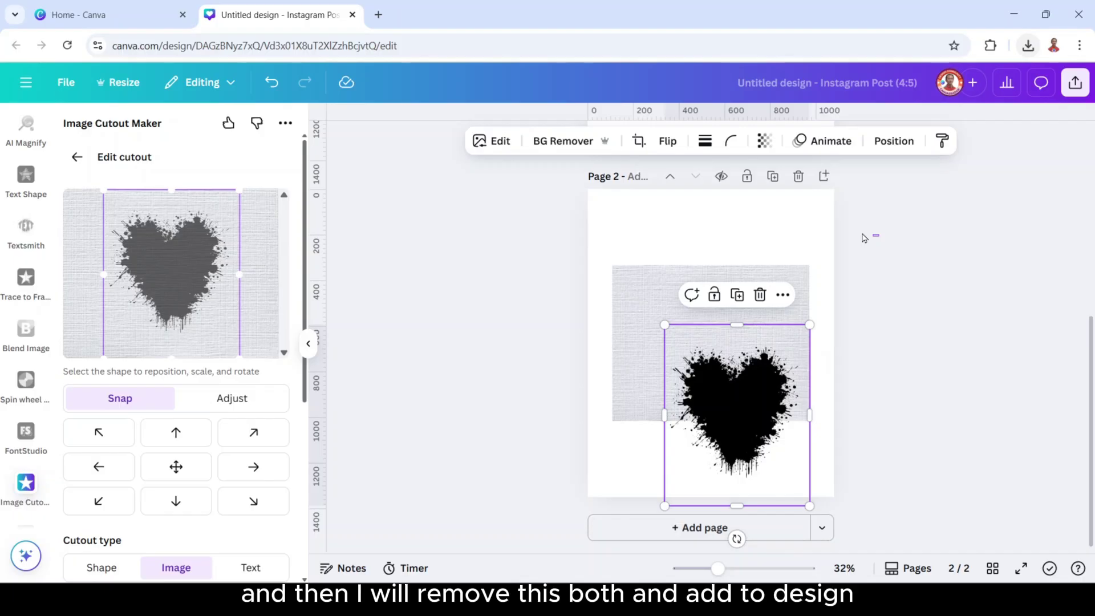
drag(864, 239, 580, 470)
Step: Replace the page images with the heart-cut texture and stretch it to fill page 2
click(741, 235)
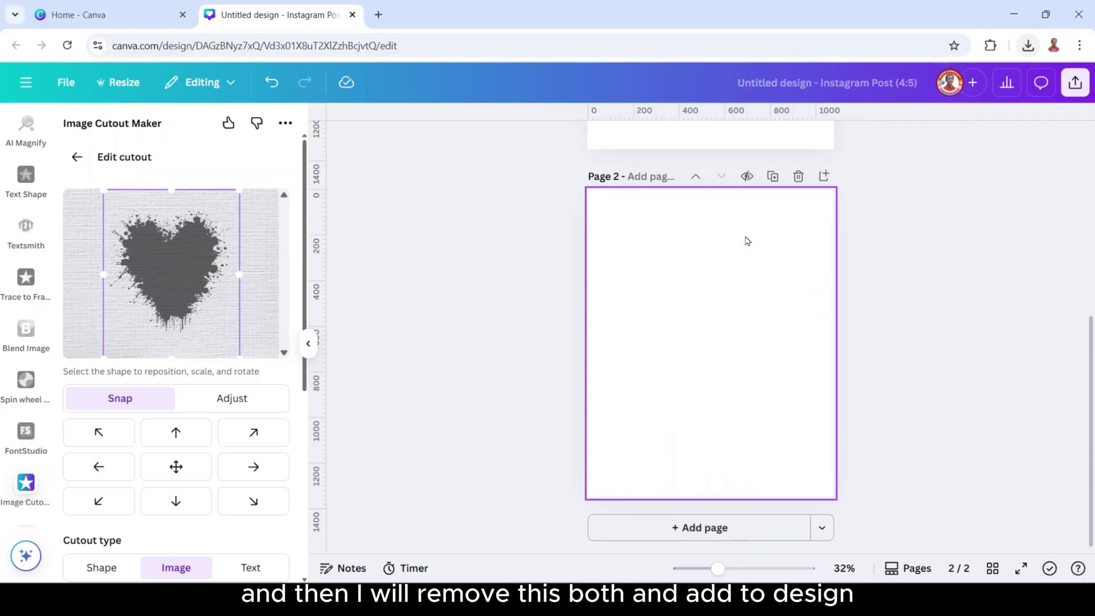
scroll(238, 494, down, 6)
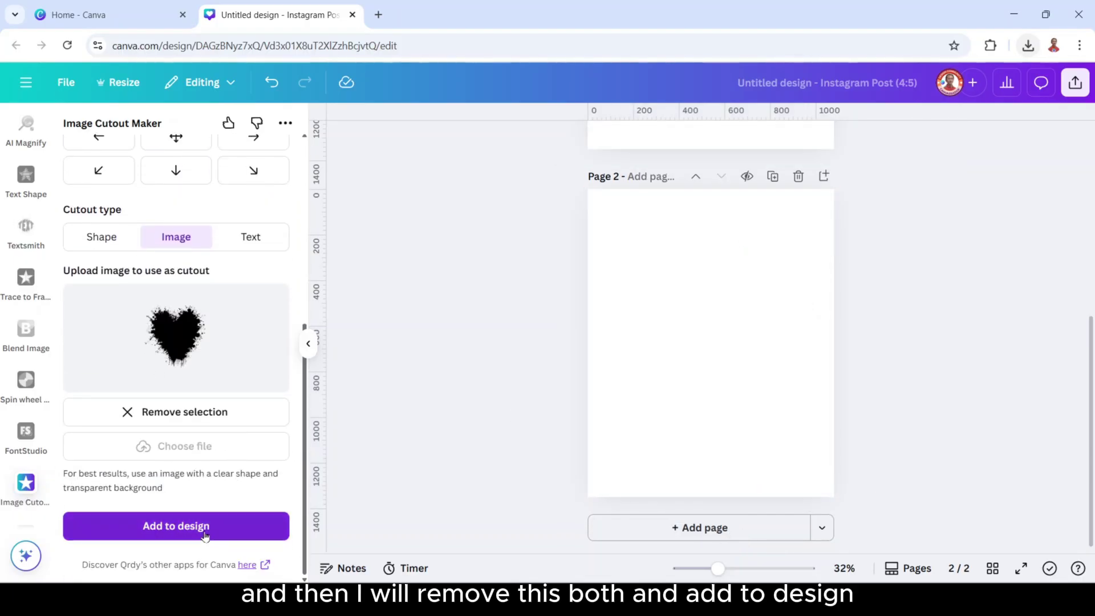
click(204, 530)
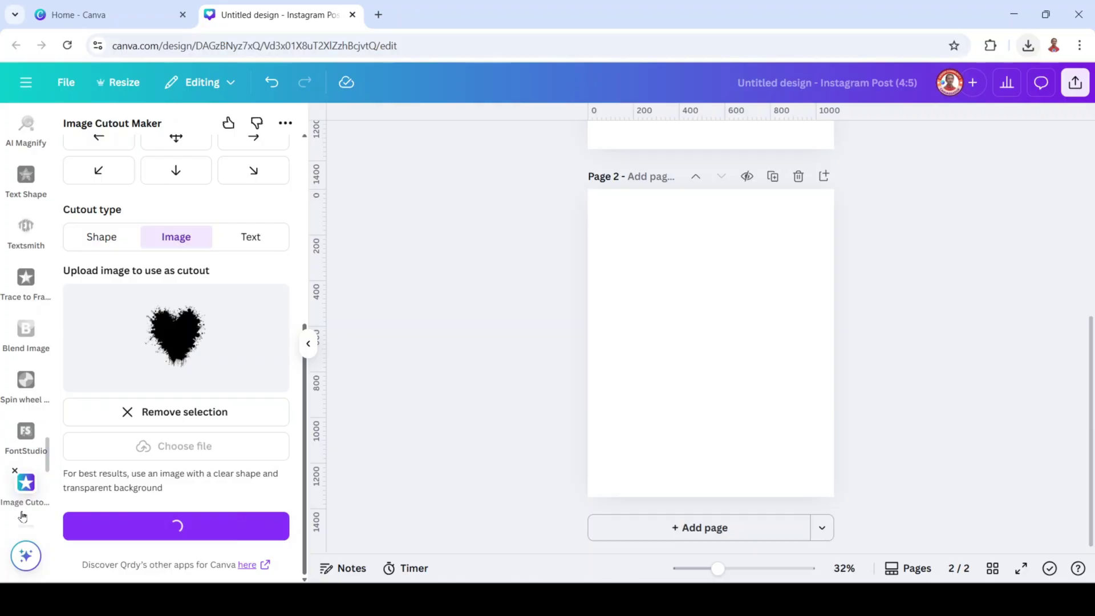
drag(702, 310, 836, 384)
drag(710, 384, 710, 497)
Step: Search photos for 'romantic sunset' and add the sunset clouds photo
click(23, 183)
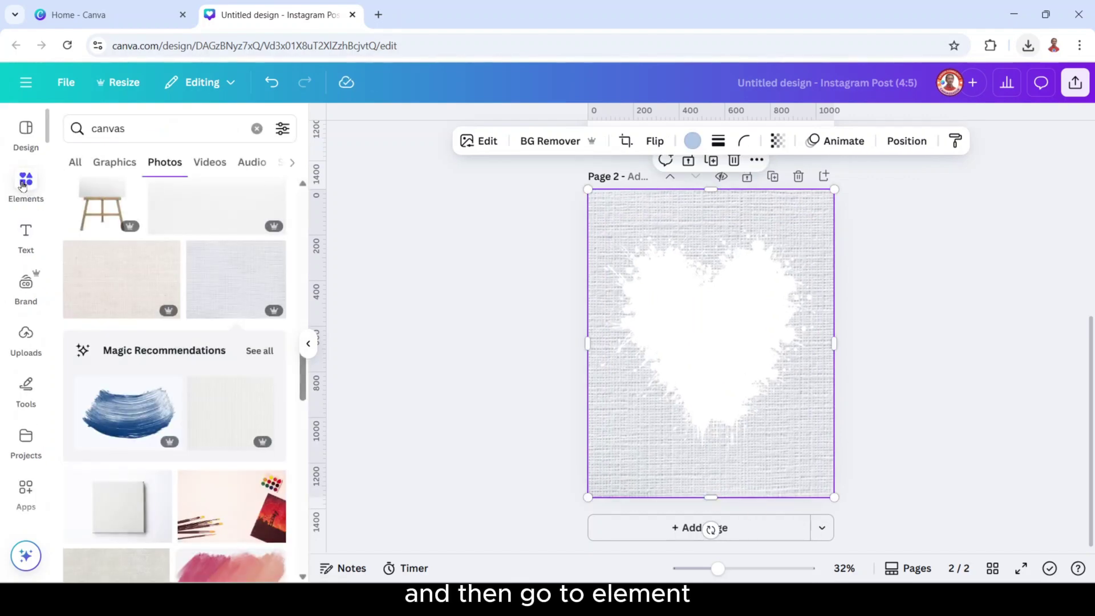
click(142, 128)
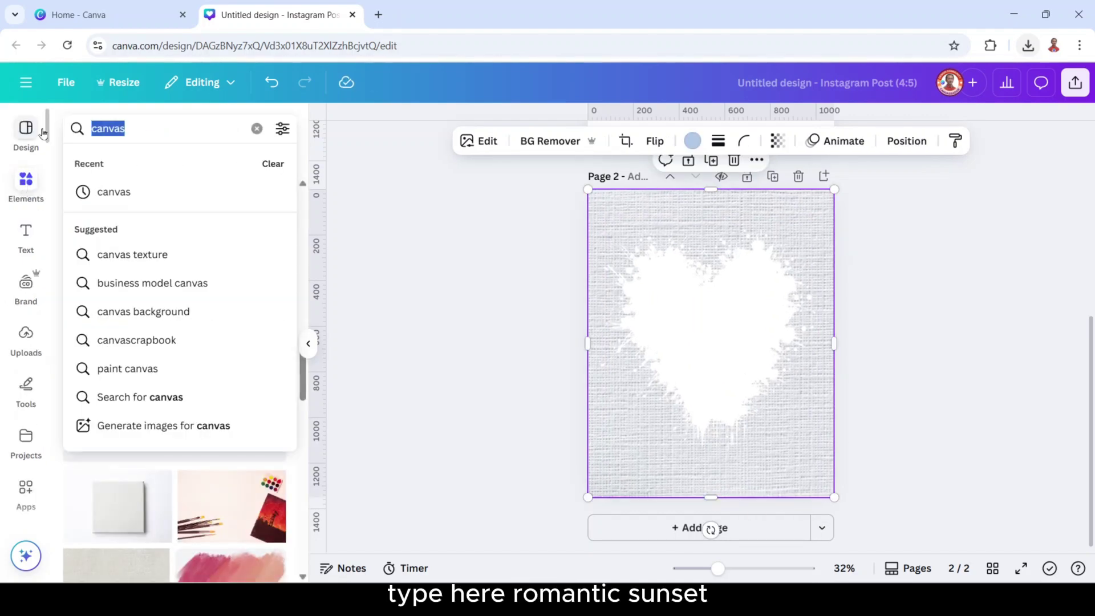
text(romantic)
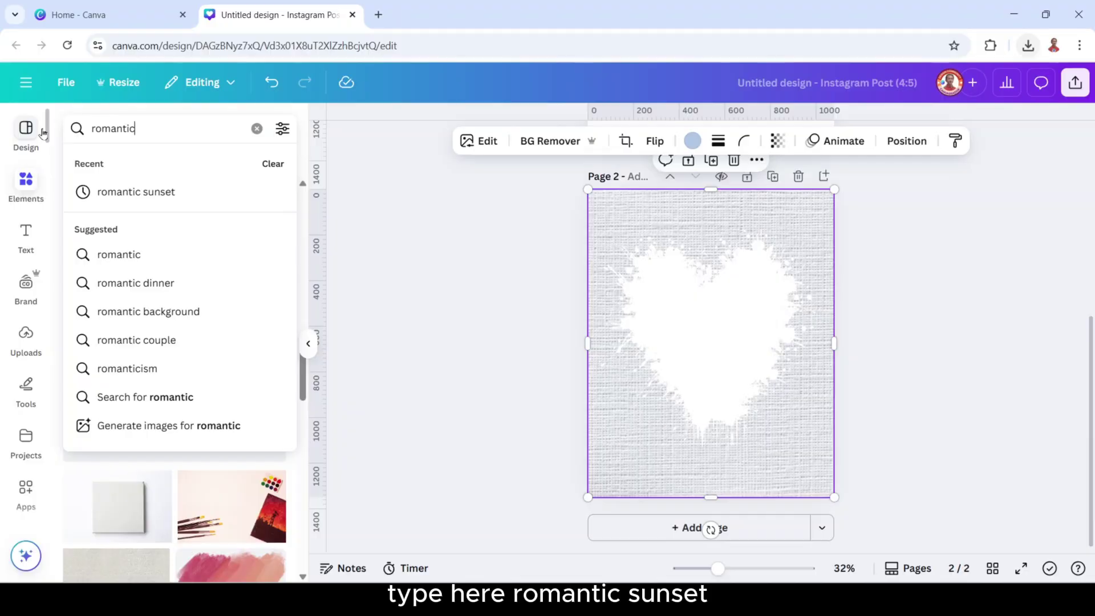
click(140, 200)
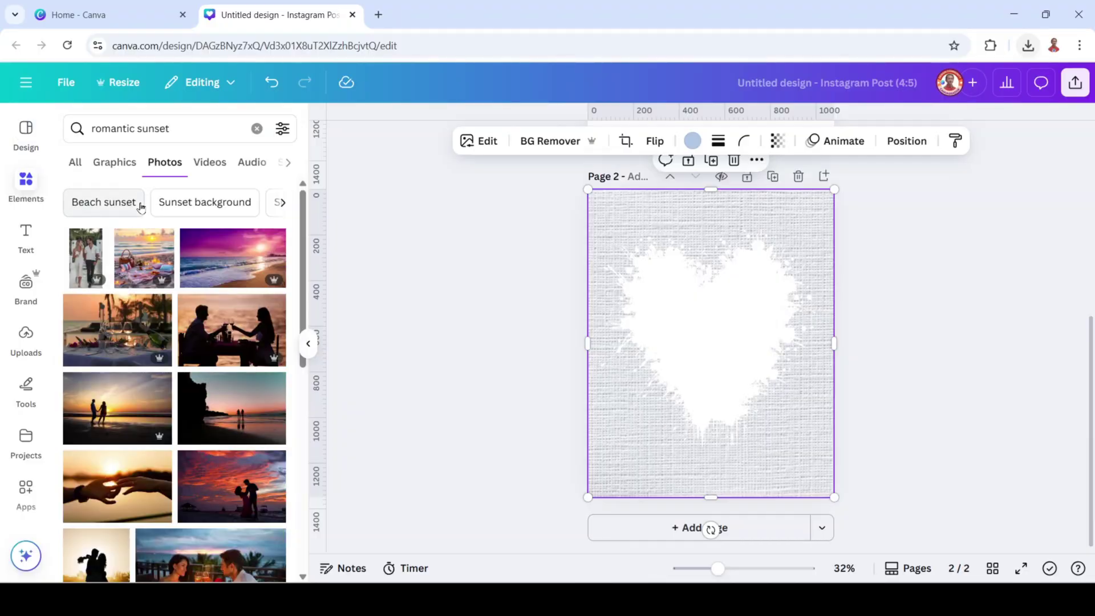
scroll(206, 297, down, 10)
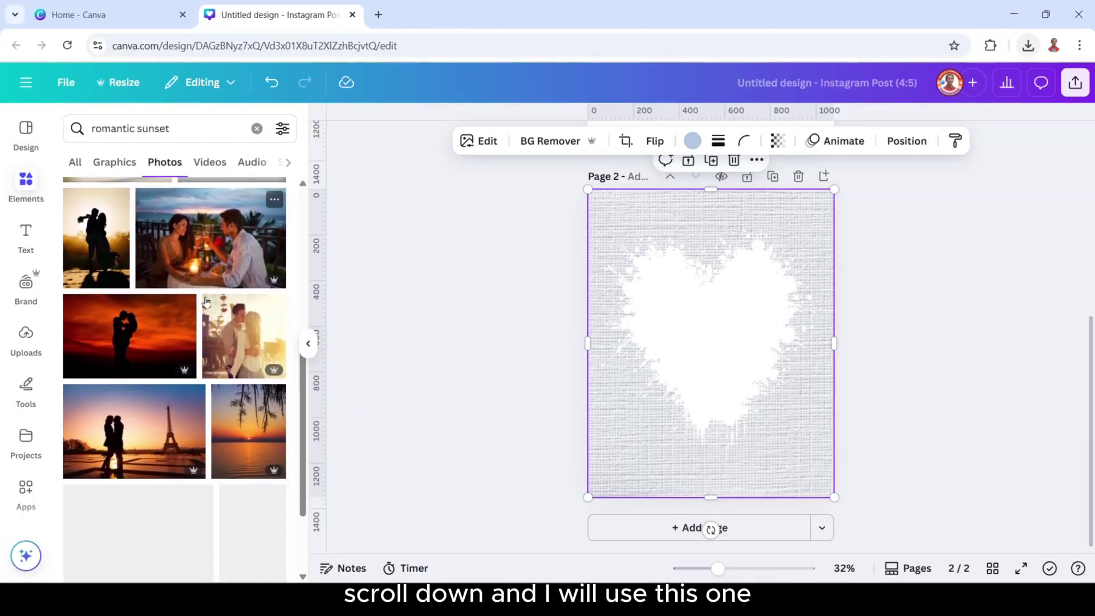
scroll(206, 300, down, 5)
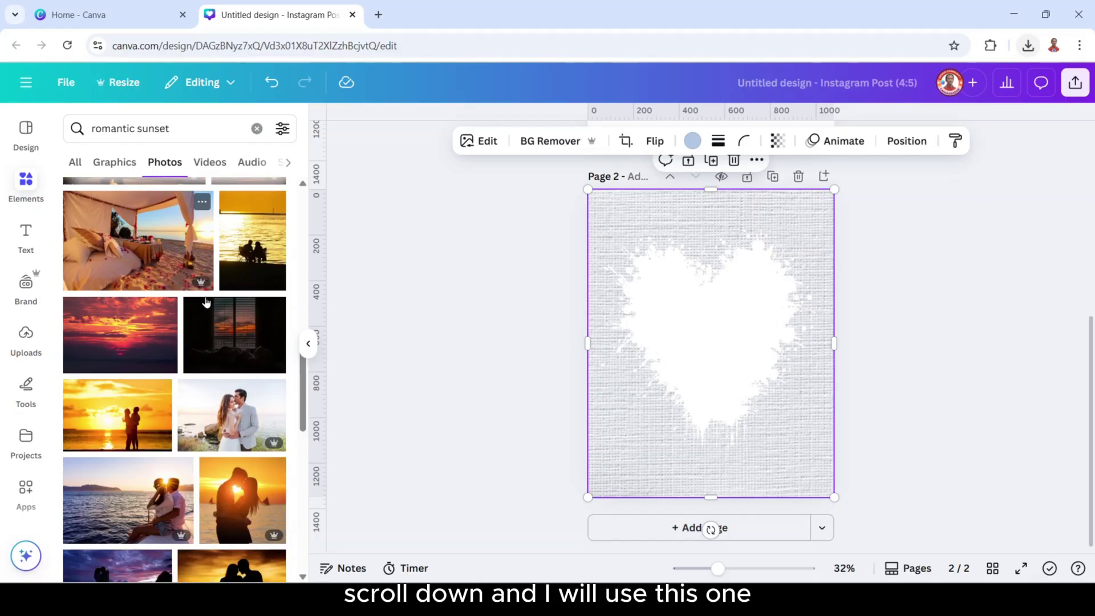
click(148, 290)
Step: Stretch the sunset photo to cover page 2 at 1080 × 1350
drag(682, 350, 658, 261)
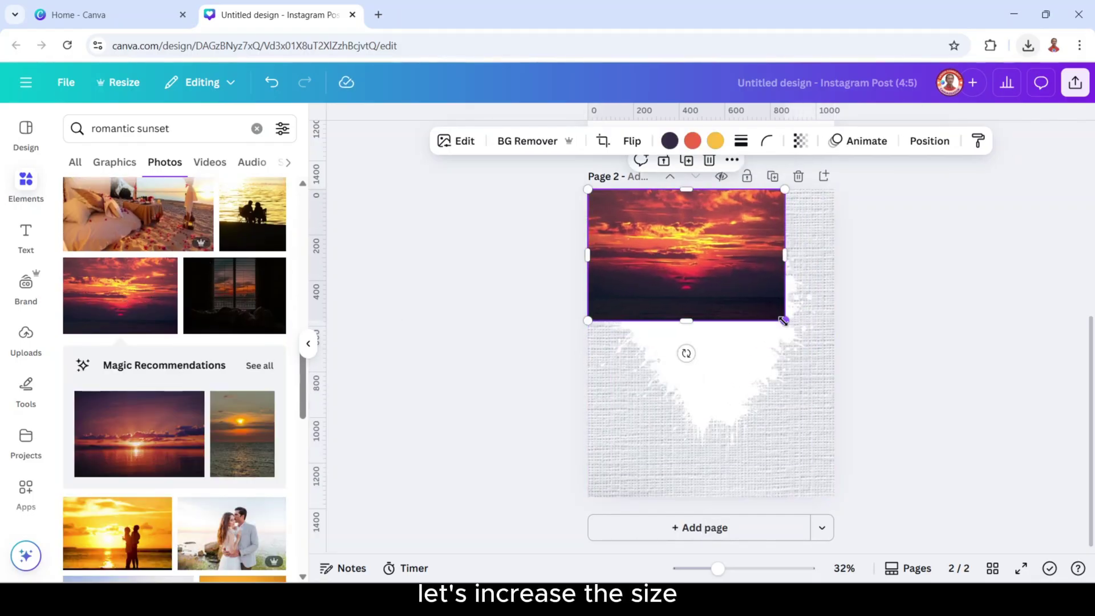
drag(785, 320, 835, 353)
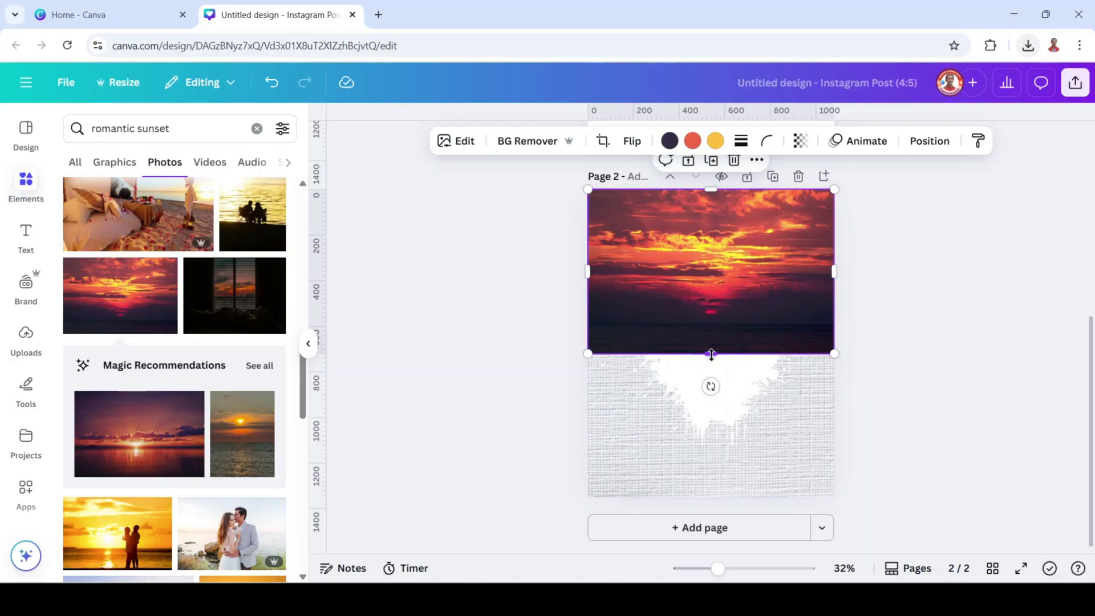
drag(712, 354, 728, 493)
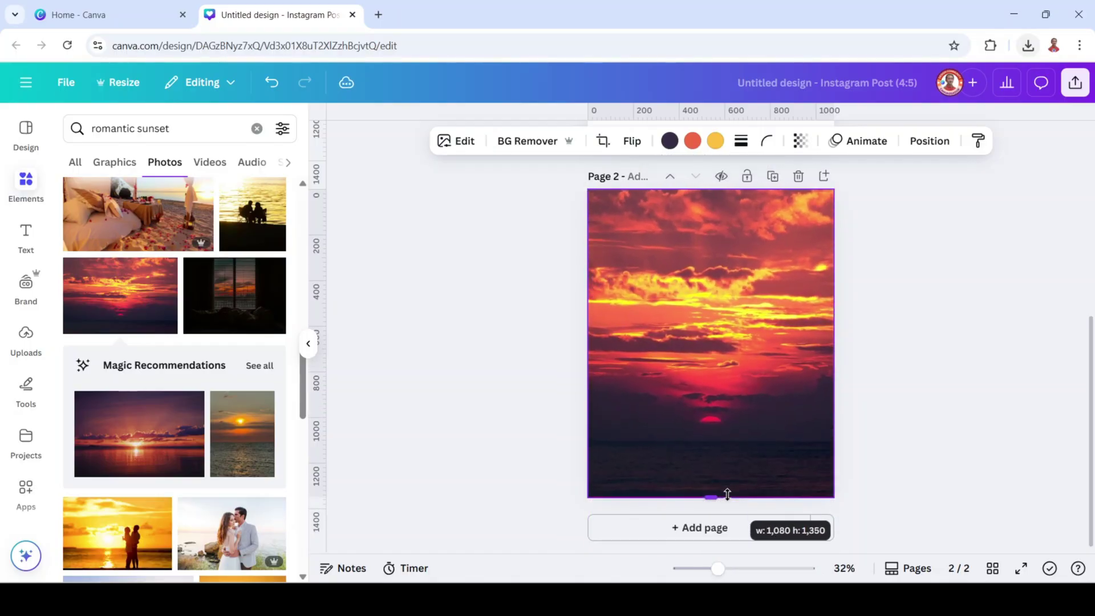
drag(727, 494, 727, 495)
Step: Crop the sunset photo, enlarging it and shifting it down within its frame
double_click(746, 324)
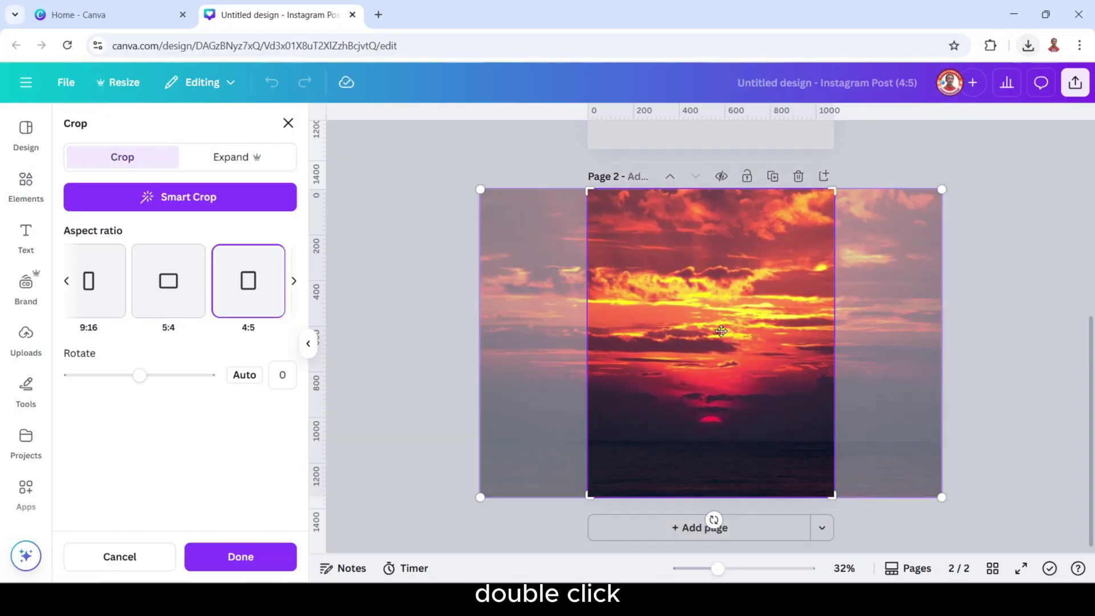
drag(940, 496, 1093, 596)
drag(481, 188, 438, 161)
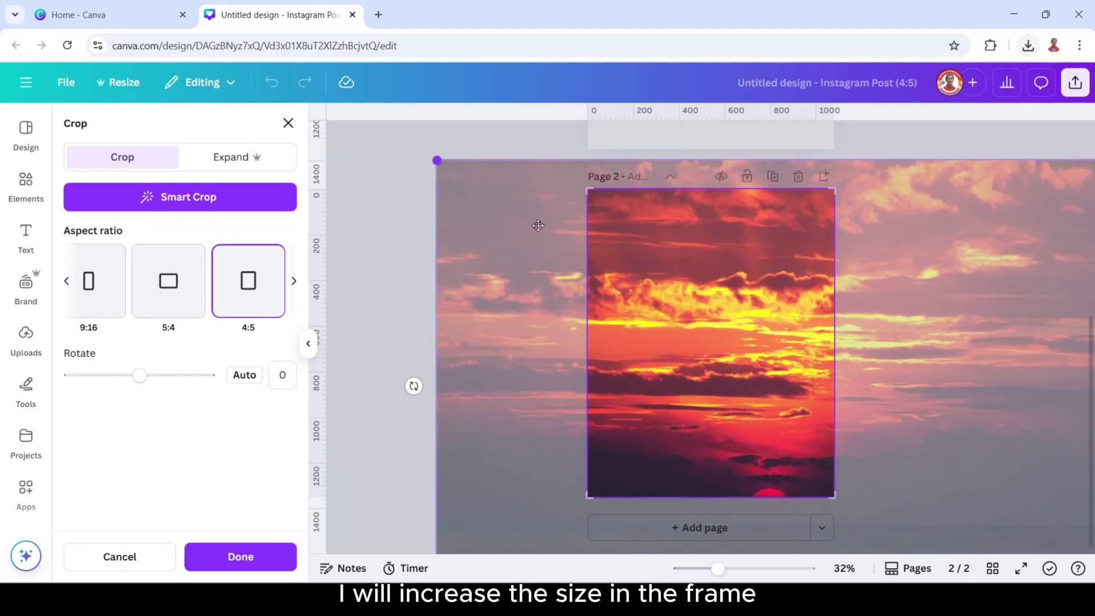
drag(690, 273, 672, 314)
click(266, 558)
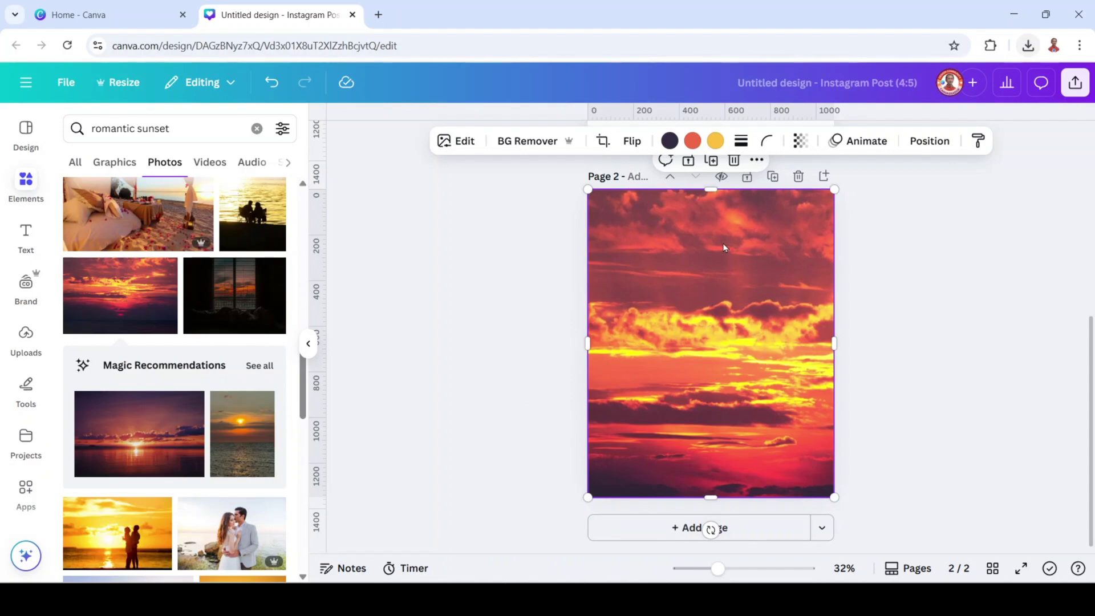
Step: Send the sunset photo to the back so it shows through the heart cutout
right_click(668, 242)
mouse_move(722, 311)
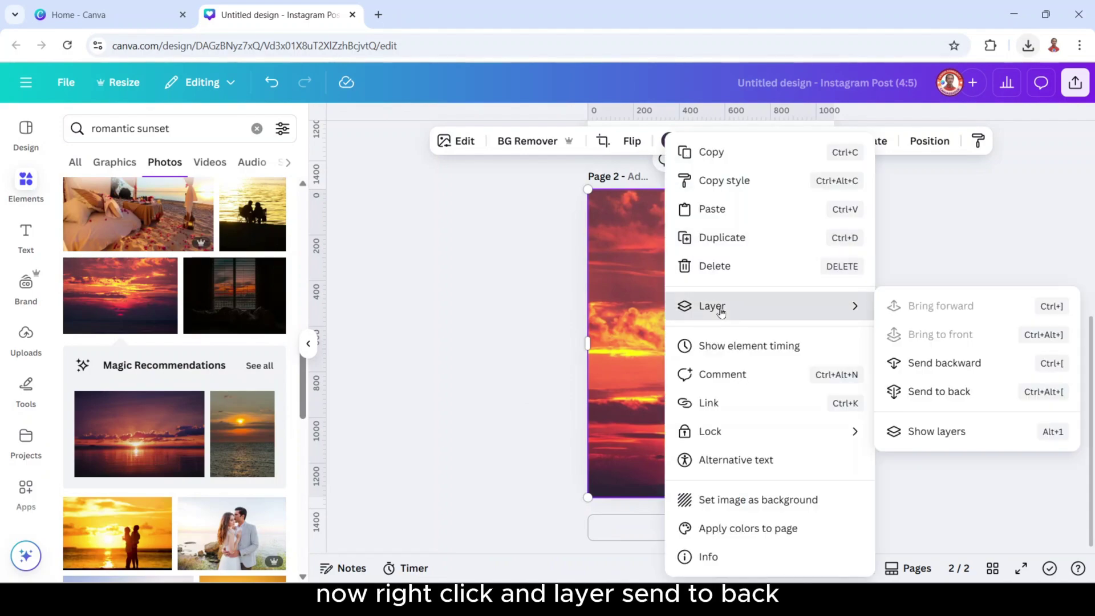
click(931, 393)
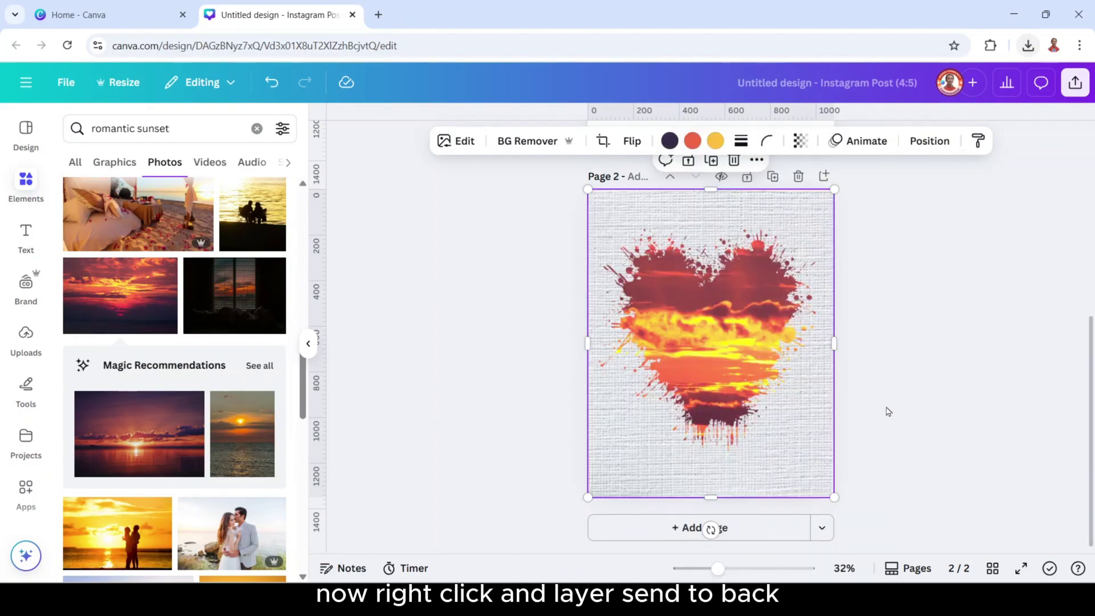
click(395, 210)
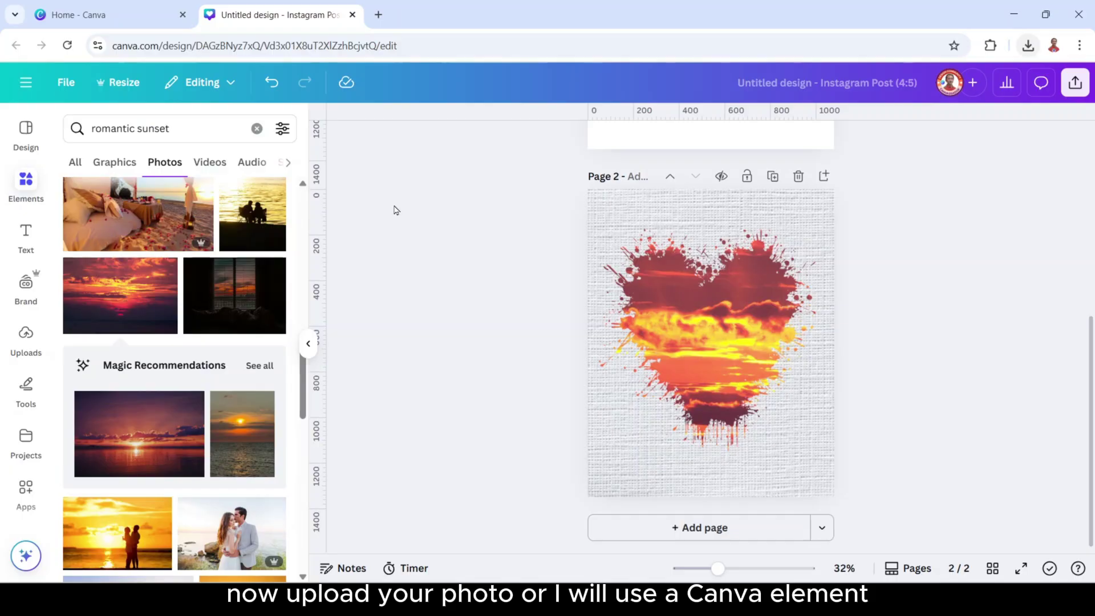
Step: Add the couple-in-field photo from an Elements search for 'couple' and remove its background
click(194, 140)
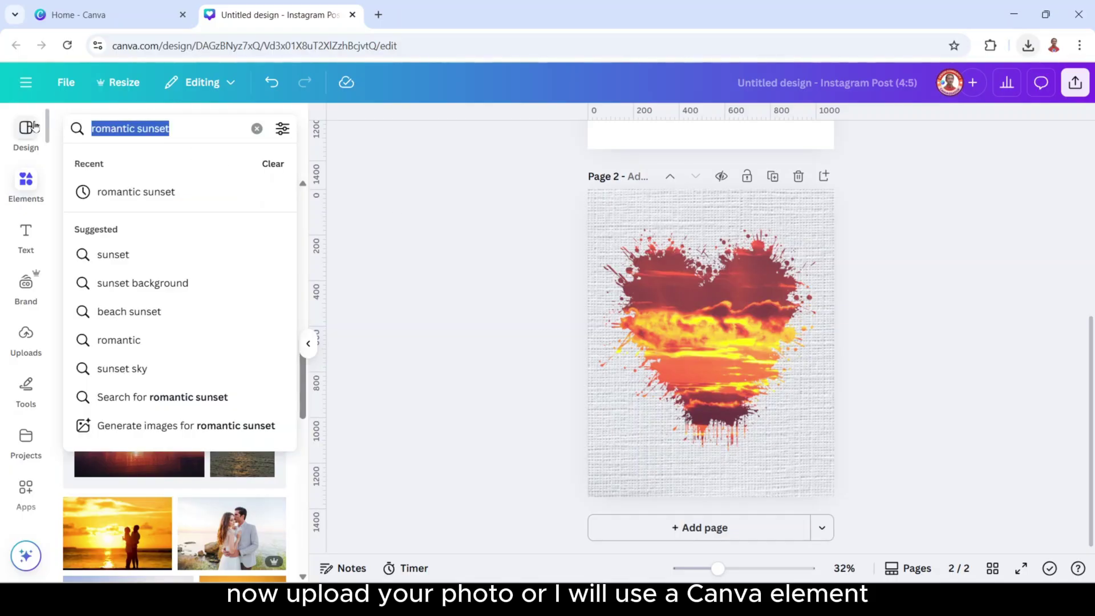
text(cou)
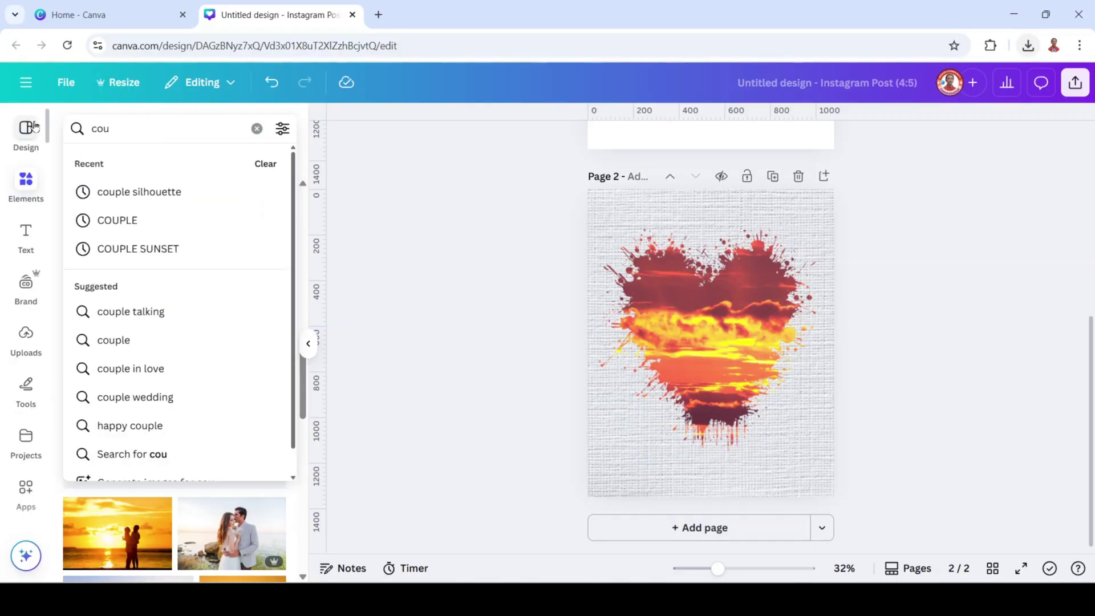
text(ple)
key(Return)
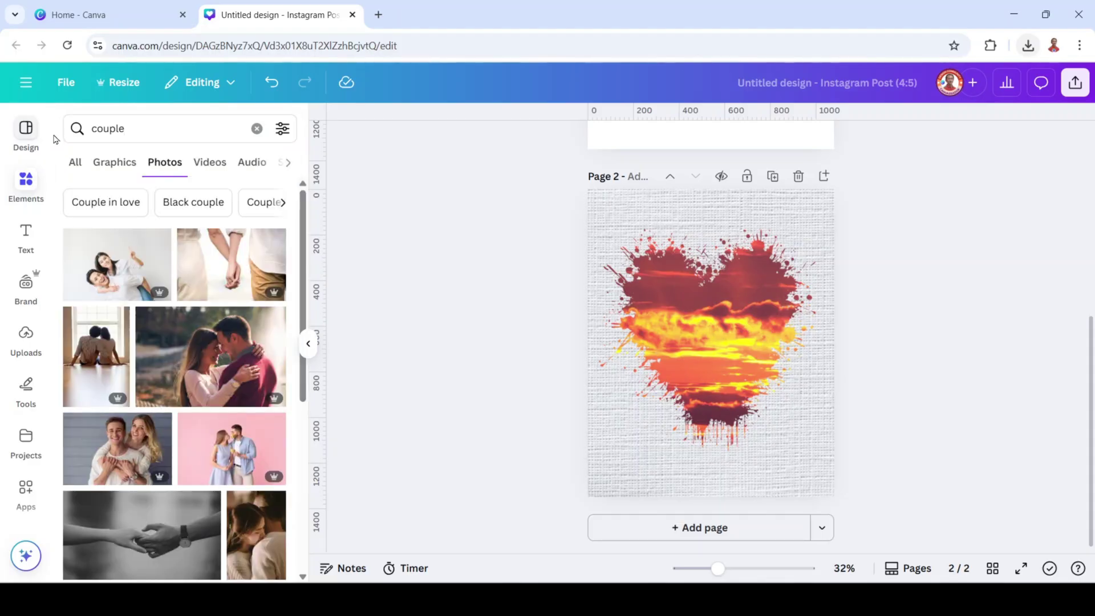
scroll(269, 416, down, 5)
scroll(269, 416, down, 10)
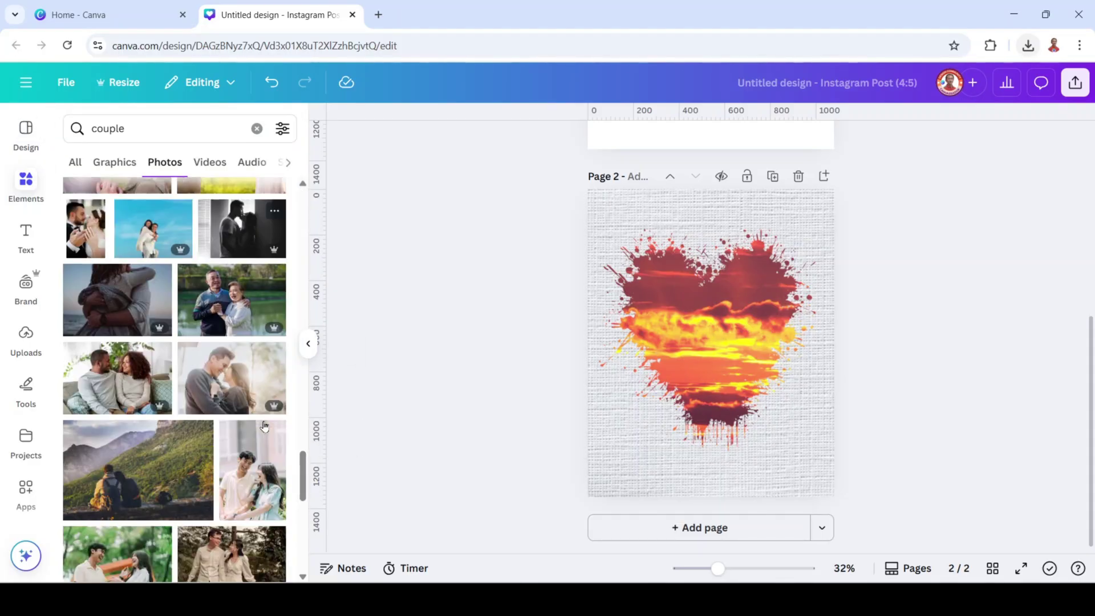
click(155, 347)
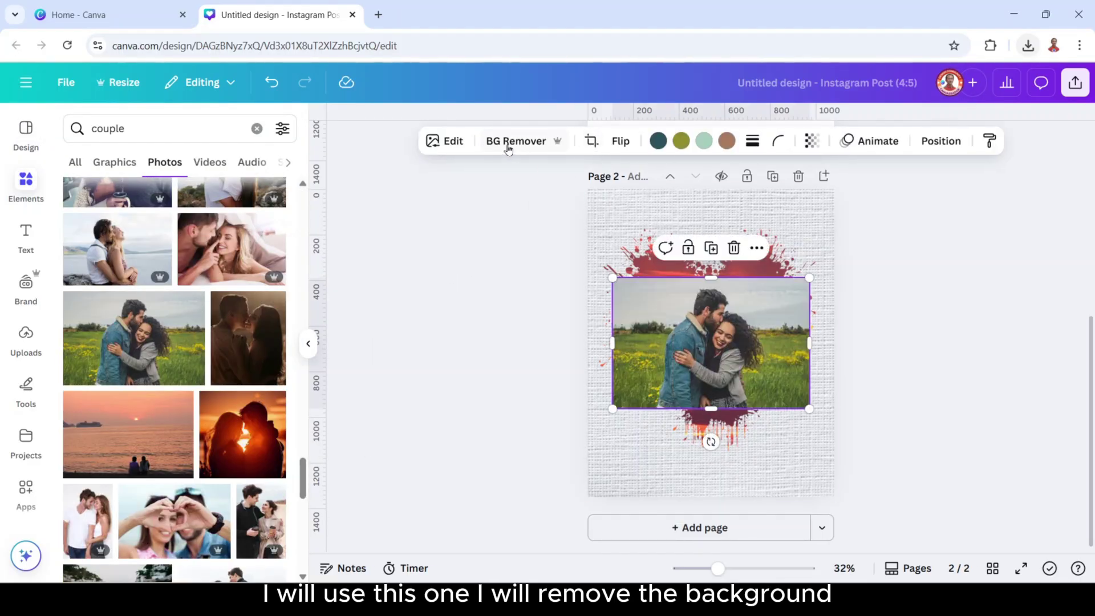
click(518, 142)
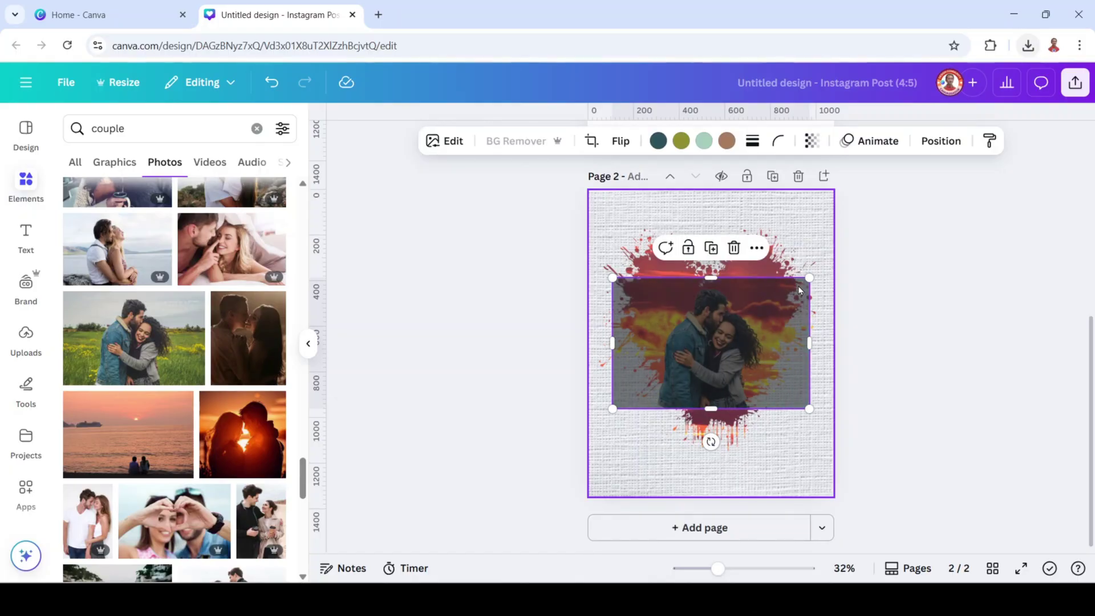
Step: Enlarge the cut-out couple, place it over the heart and tilt it about -11°
drag(698, 344, 674, 285)
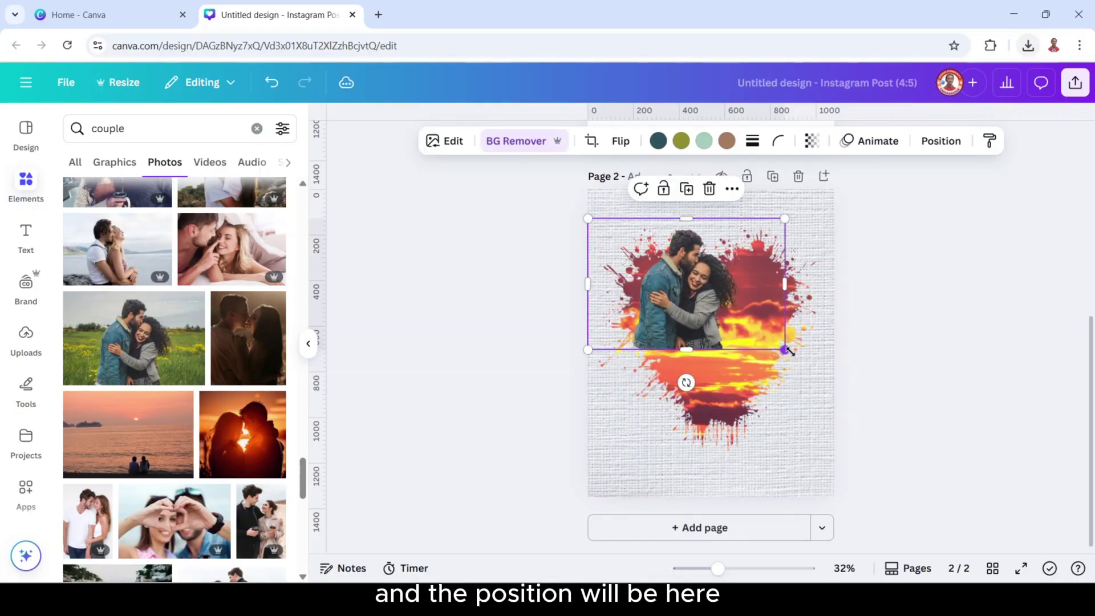
drag(790, 351, 919, 439)
drag(803, 373, 754, 387)
drag(701, 486, 749, 482)
Step: Find and open the Image Blender app by searching Apps for 'blender'
click(37, 488)
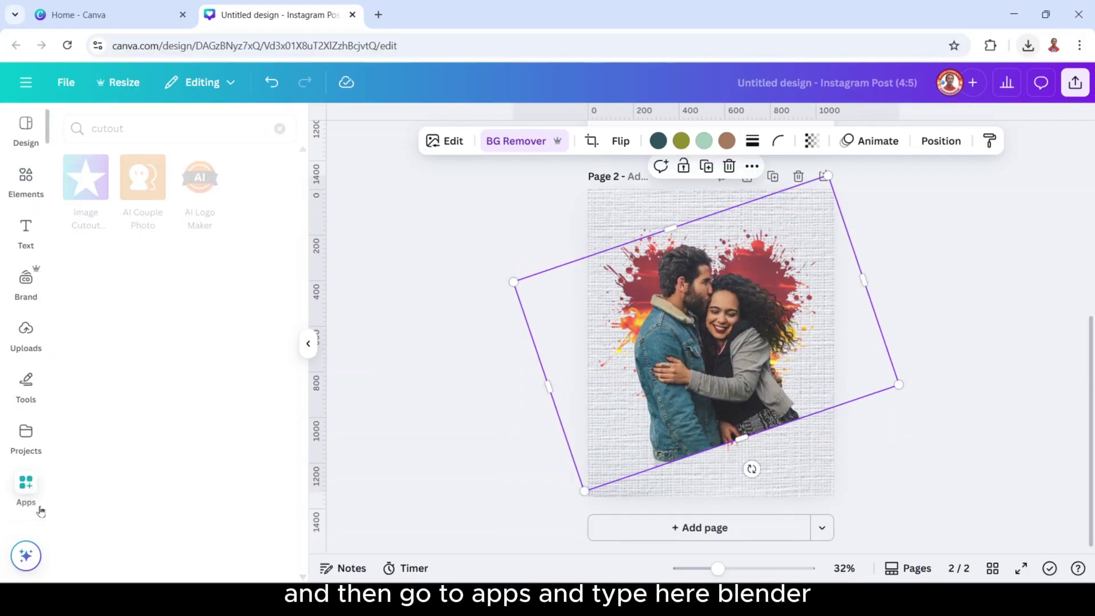
text(bl)
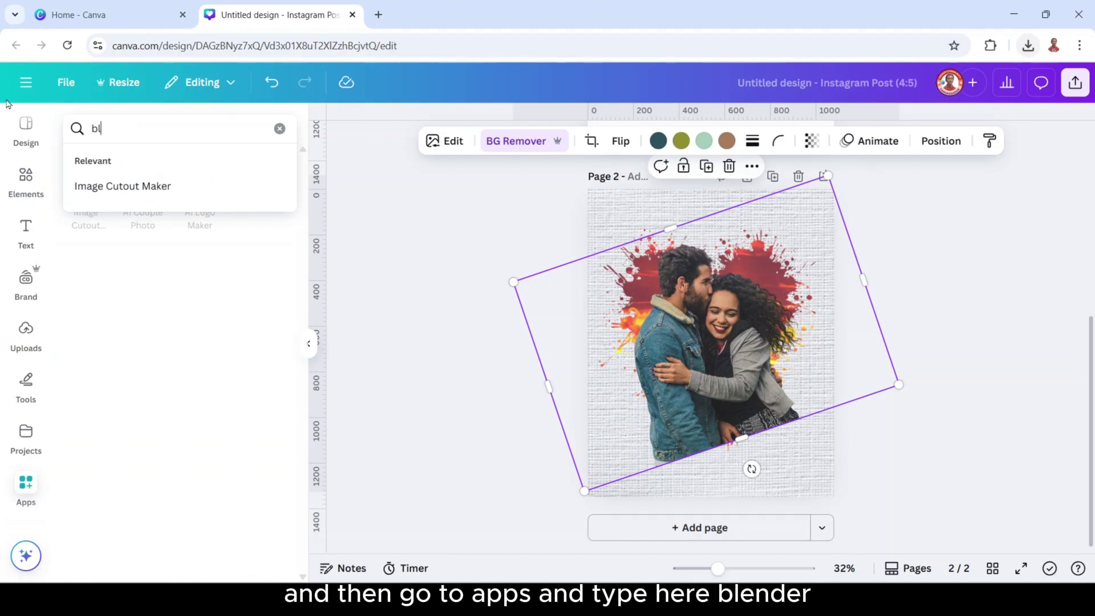
text(ender)
key(Return)
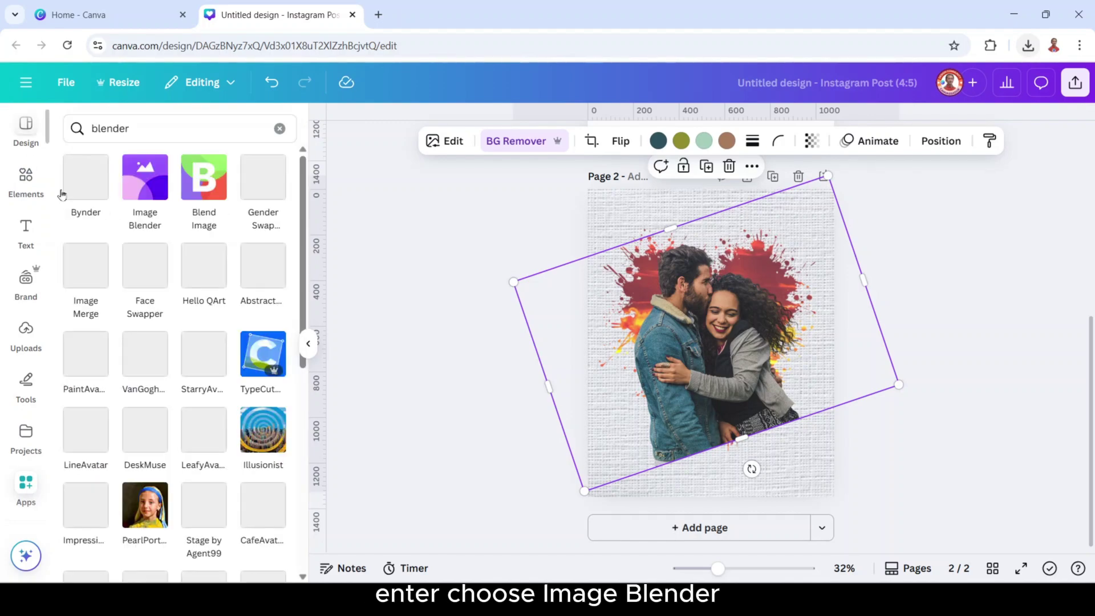
click(149, 199)
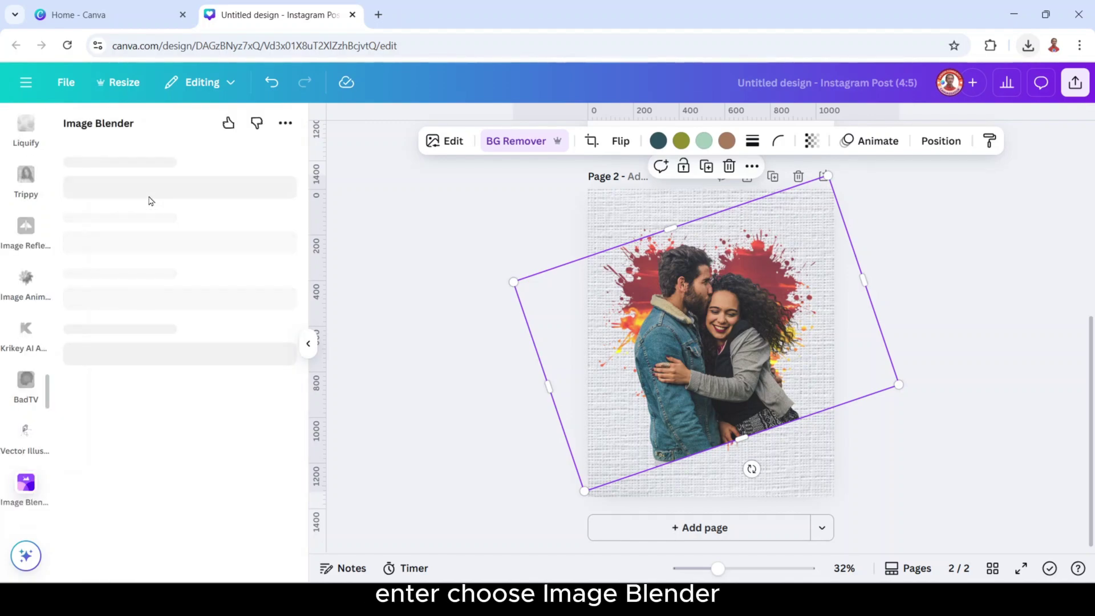
Step: Apply a linear blend, adjust the gradient over the couple, and save it
click(106, 259)
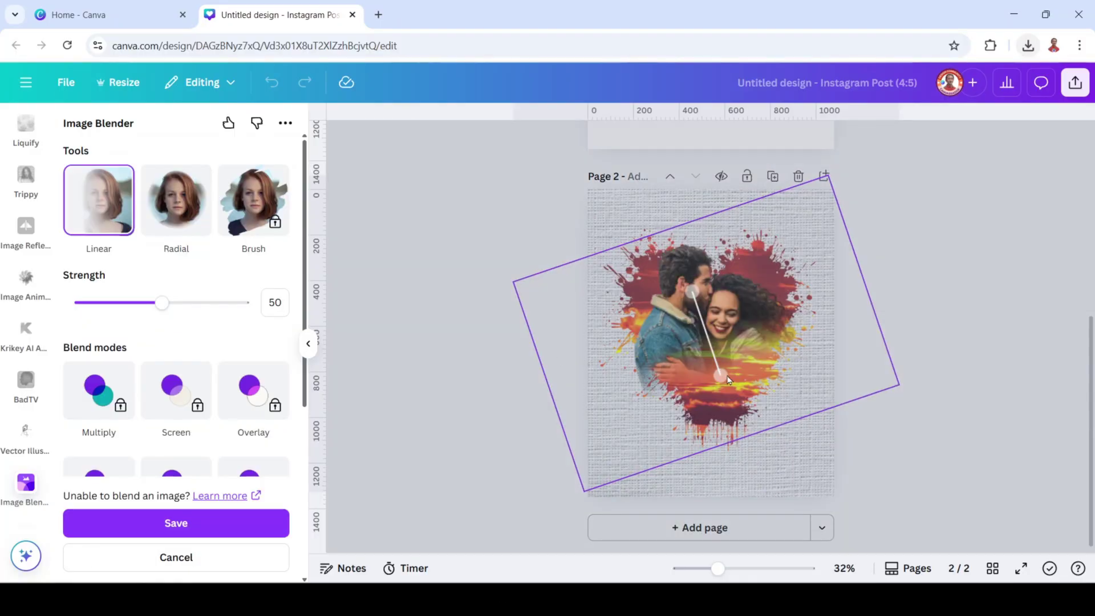
drag(727, 379, 691, 378)
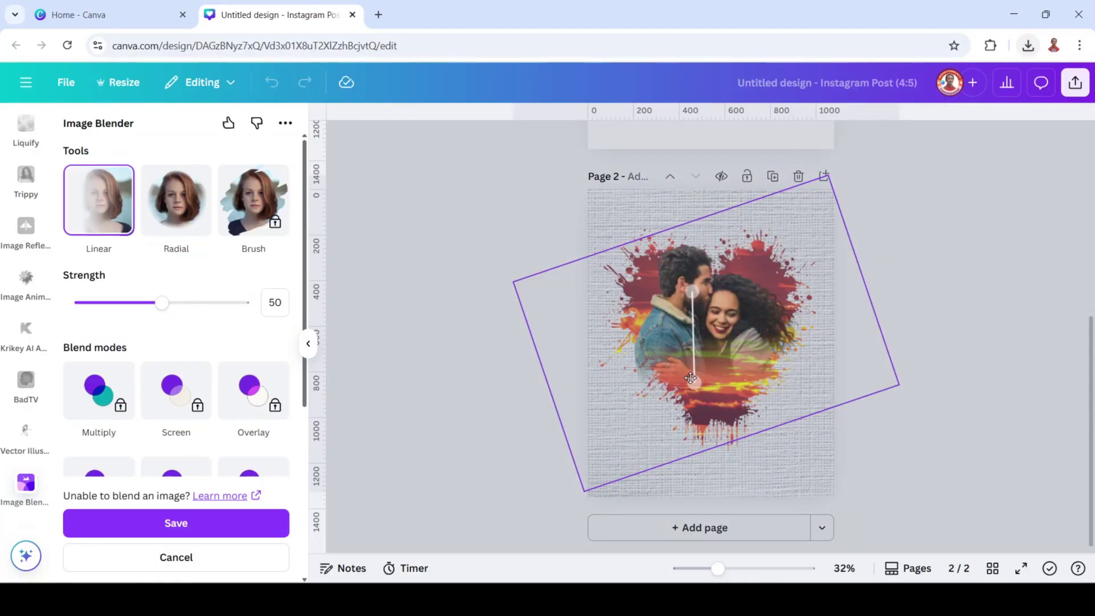
drag(692, 294, 705, 219)
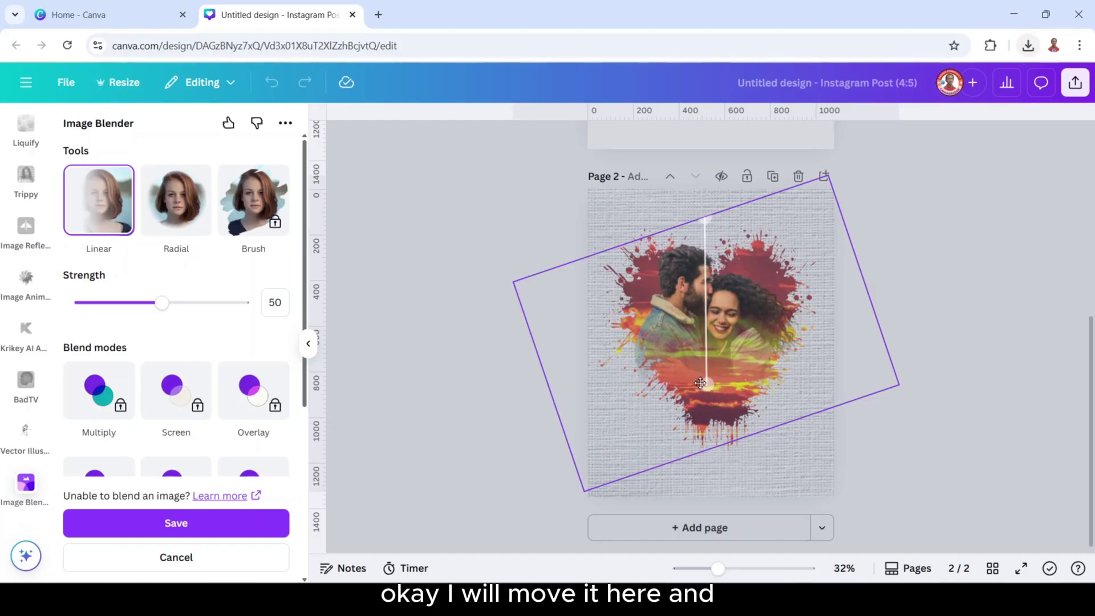
drag(701, 383, 699, 364)
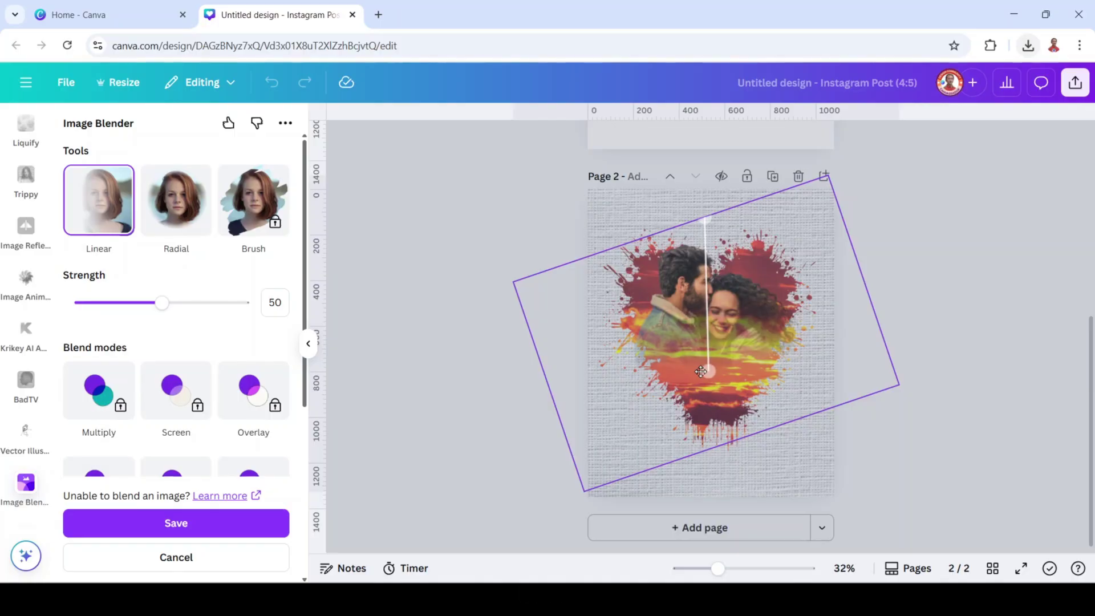
click(239, 527)
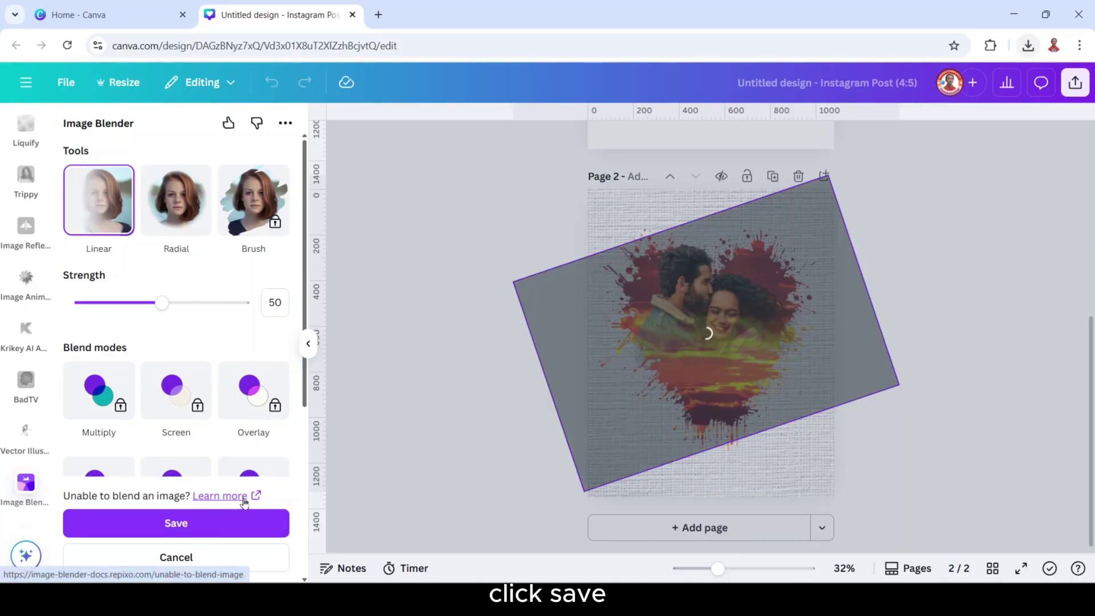
Step: Add an embracing-couple silhouette graphic and move it onto the heart's lower part
scroll(23, 217, up, 10)
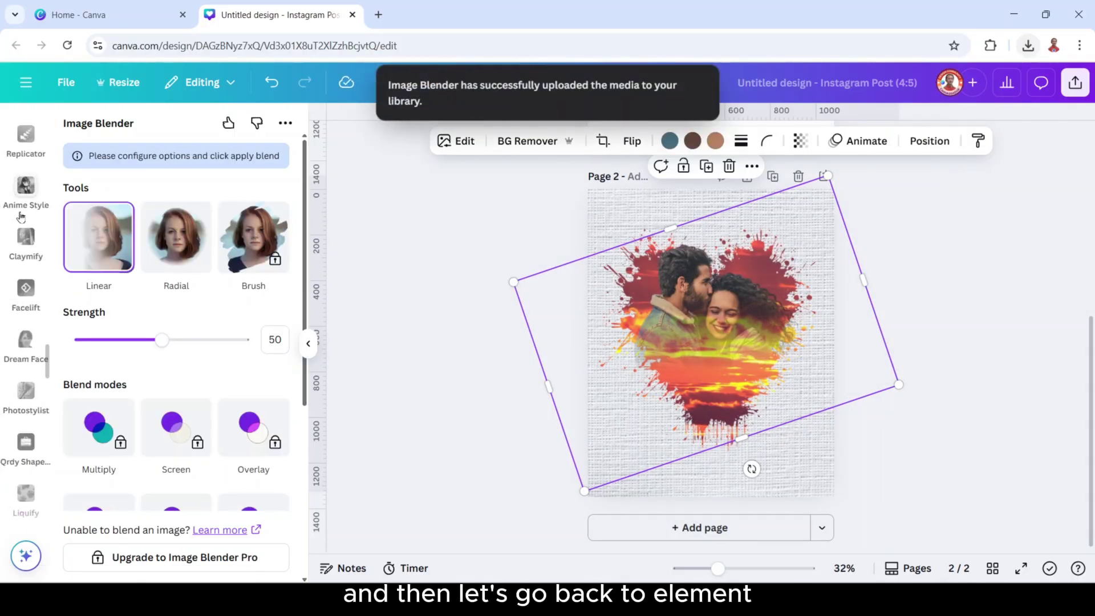
scroll(22, 215, up, 5)
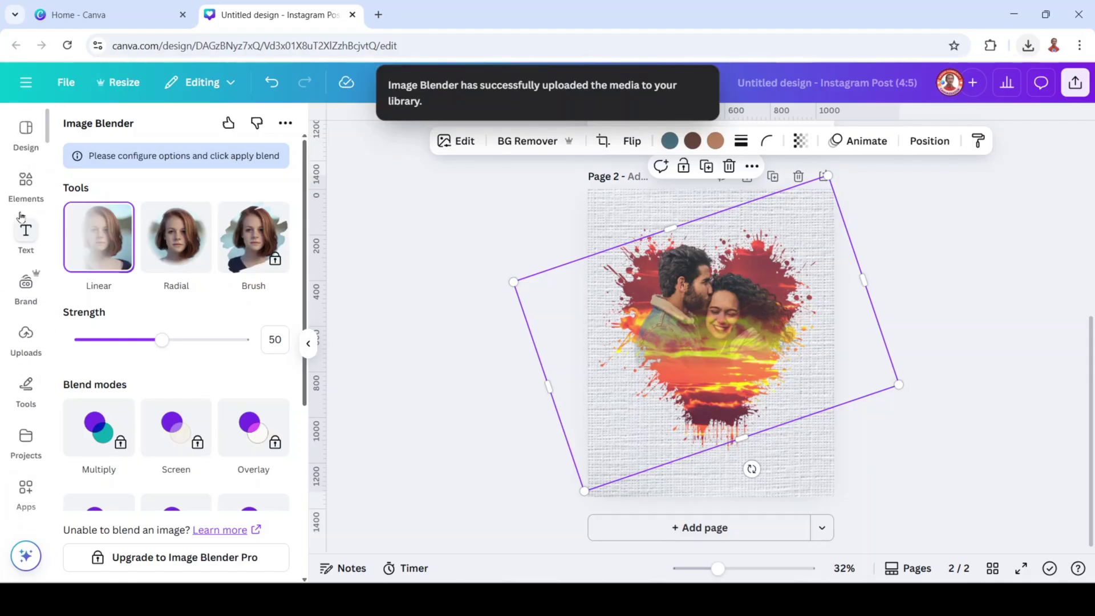
click(26, 181)
click(79, 128)
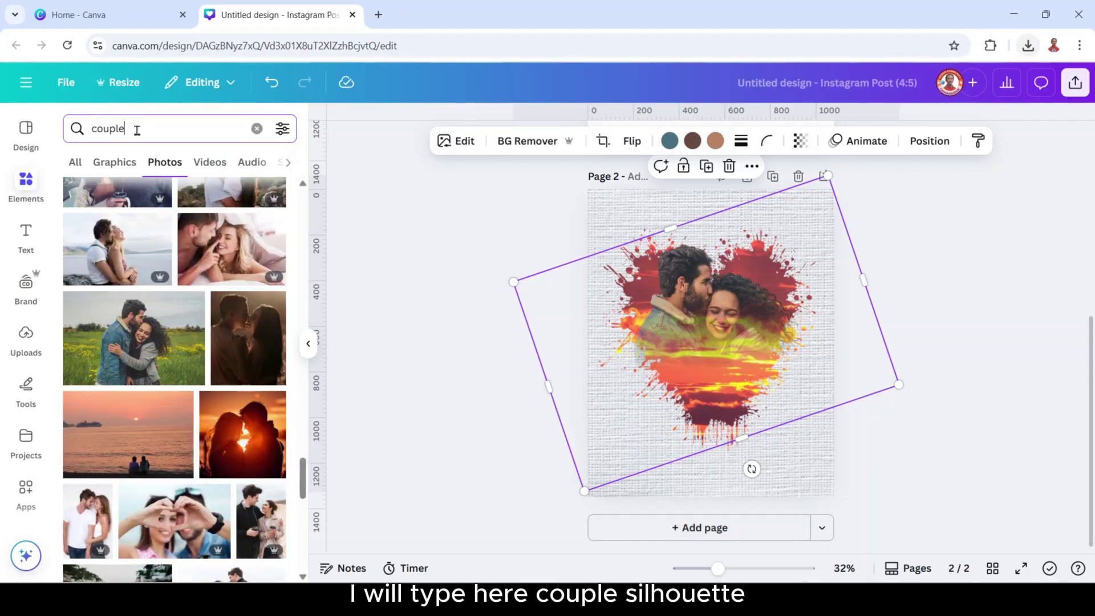
text(silhouetter)
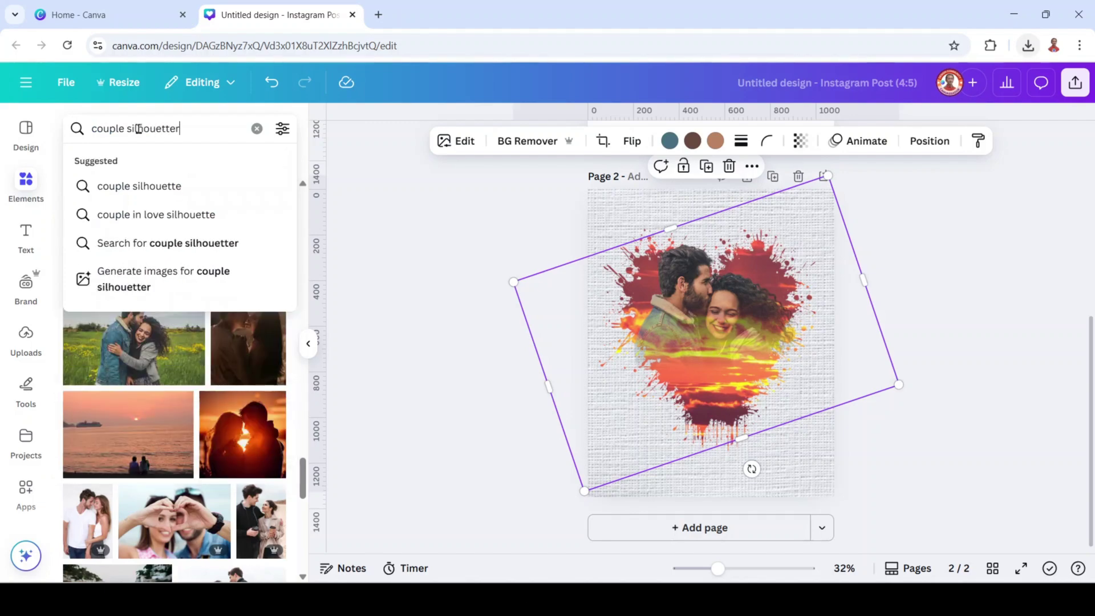
key(Return)
click(216, 137)
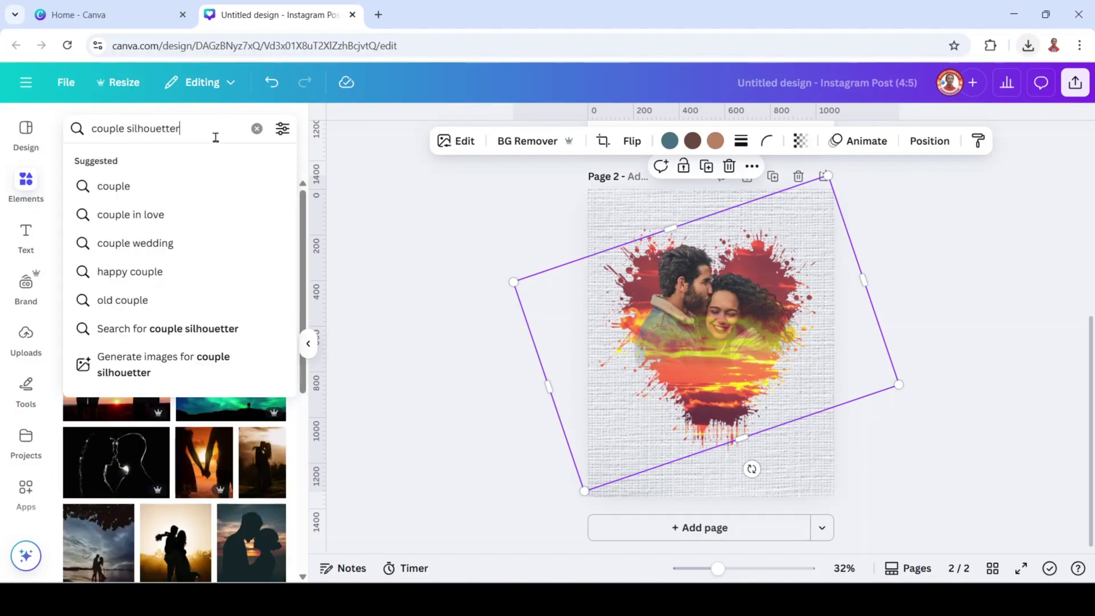
key(BackSpace)
key(Return)
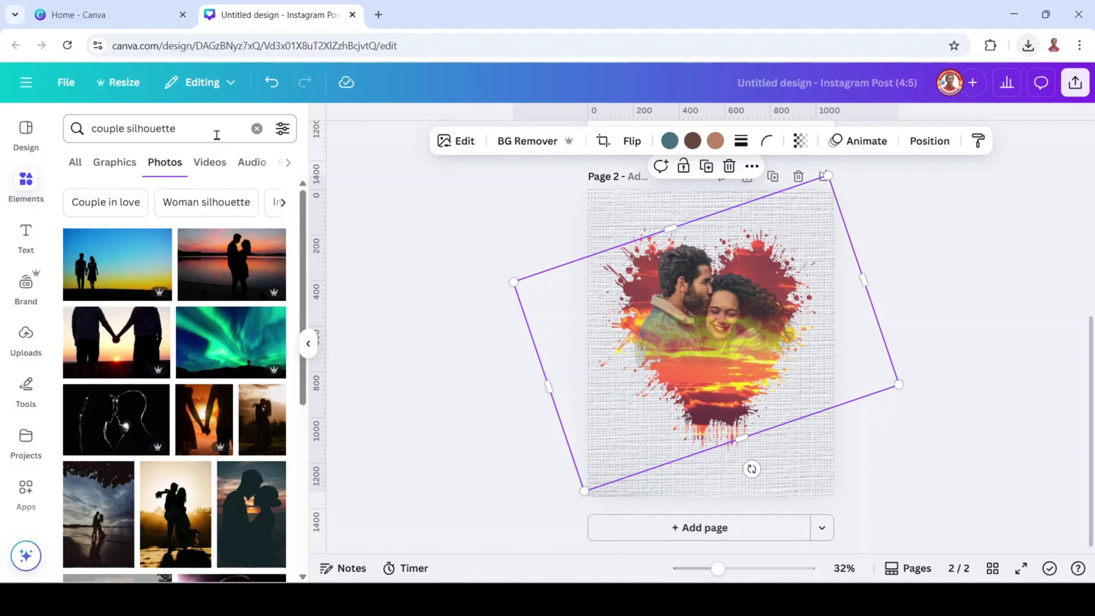
click(118, 165)
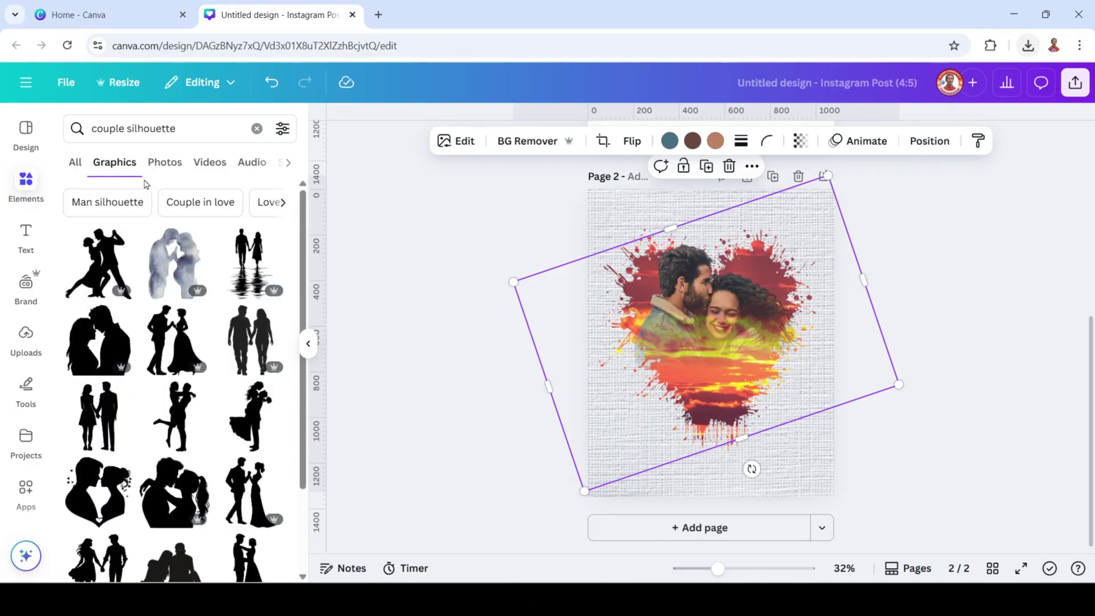
click(179, 425)
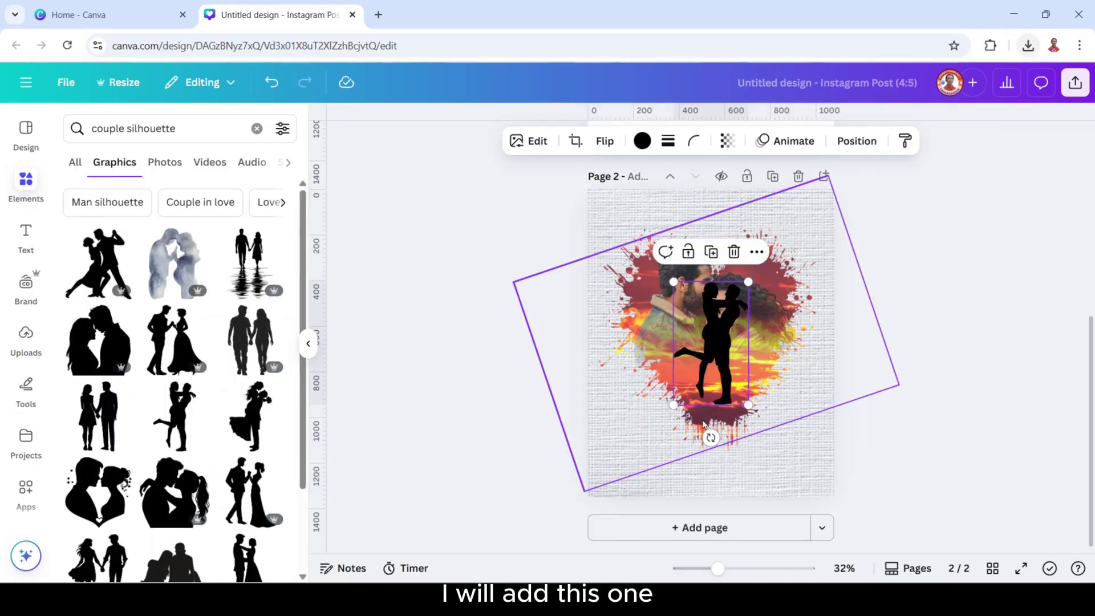
drag(720, 349, 728, 393)
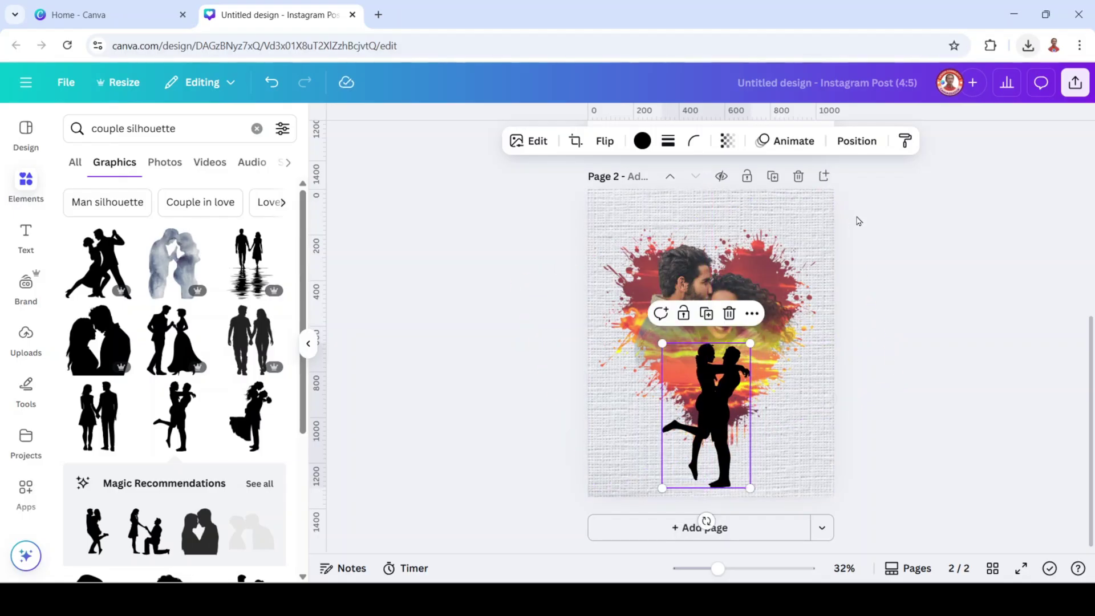
Step: In the Layers list, move the silhouette below the frame layer
click(858, 141)
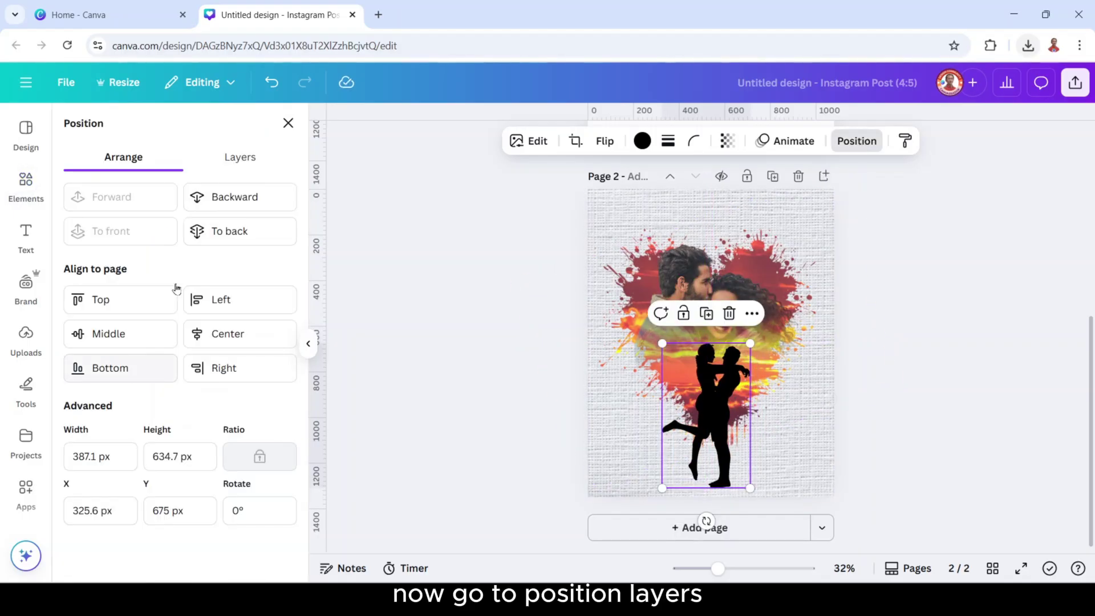
click(240, 165)
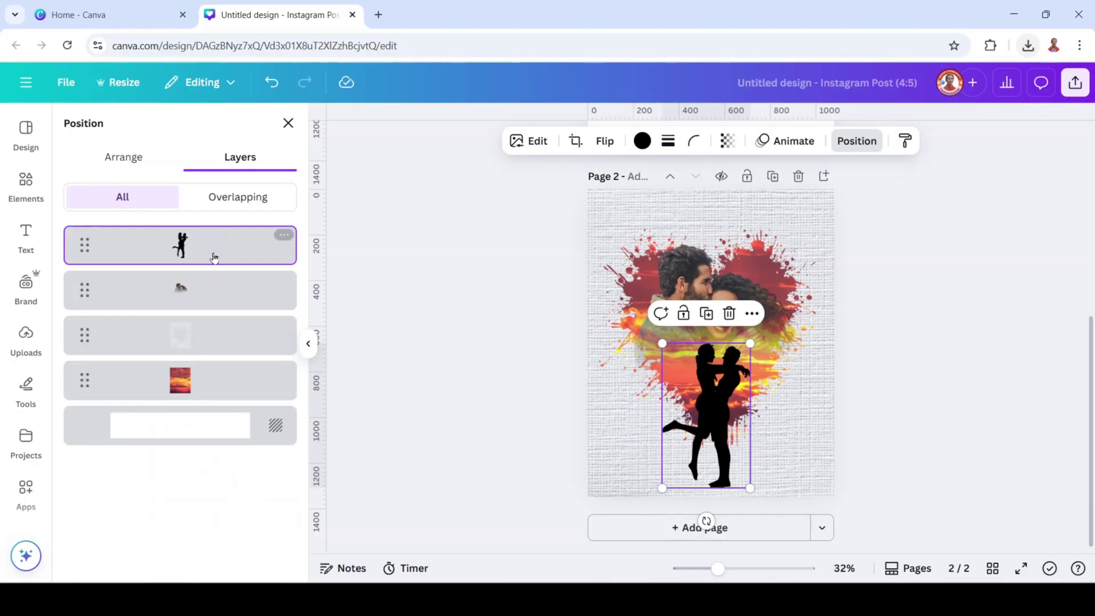
shift+click(215, 294)
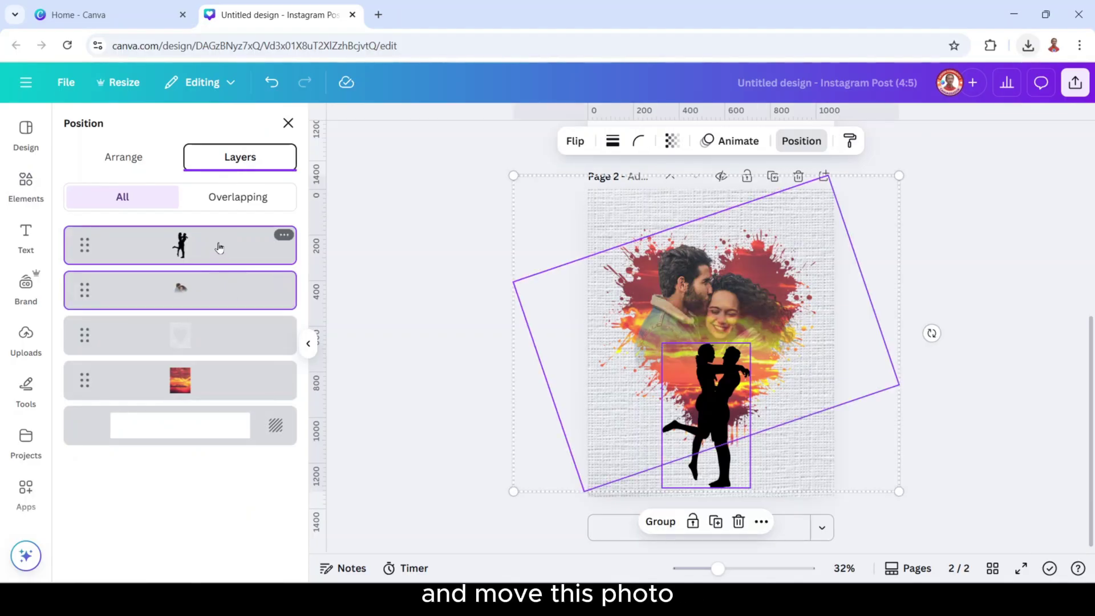
drag(215, 242, 219, 361)
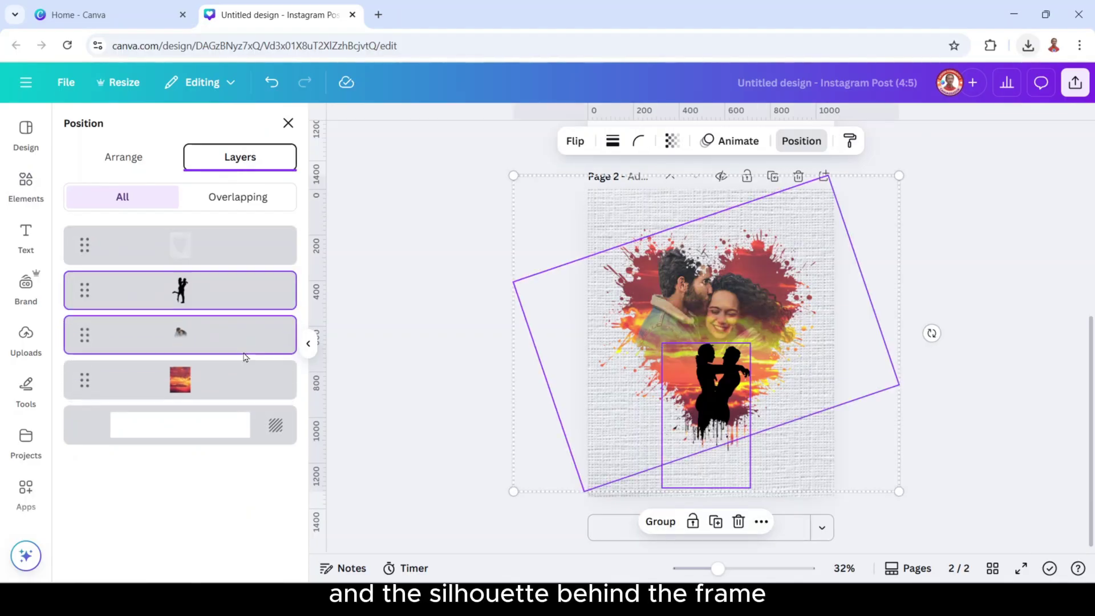
click(32, 190)
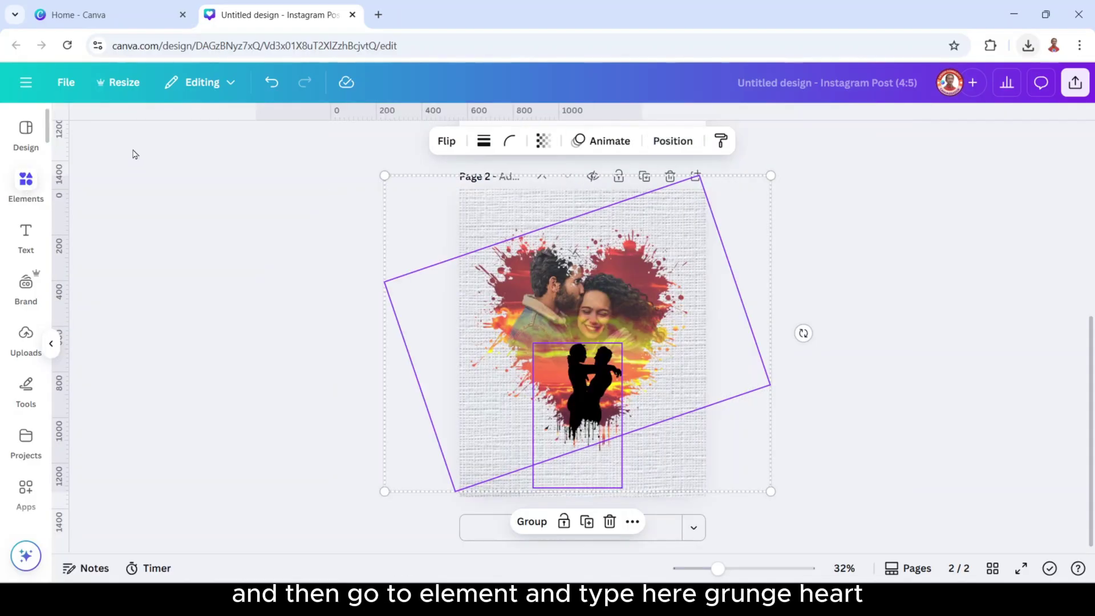
Step: Add a red grunge heart, shrink it, and place it at the page's bottom centre
click(149, 130)
text(gru)
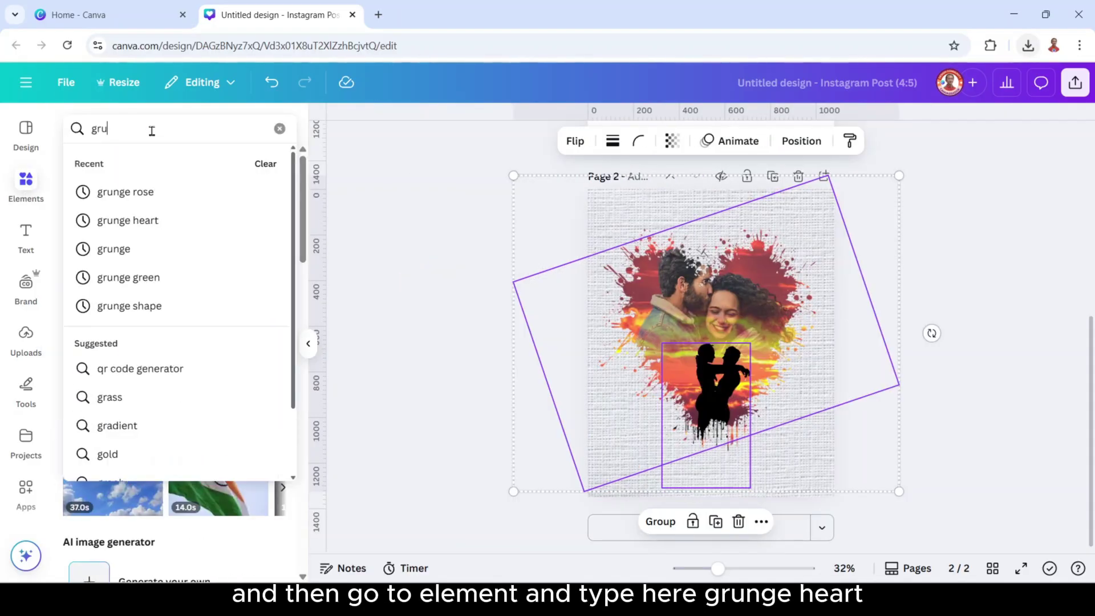
text(nge heart)
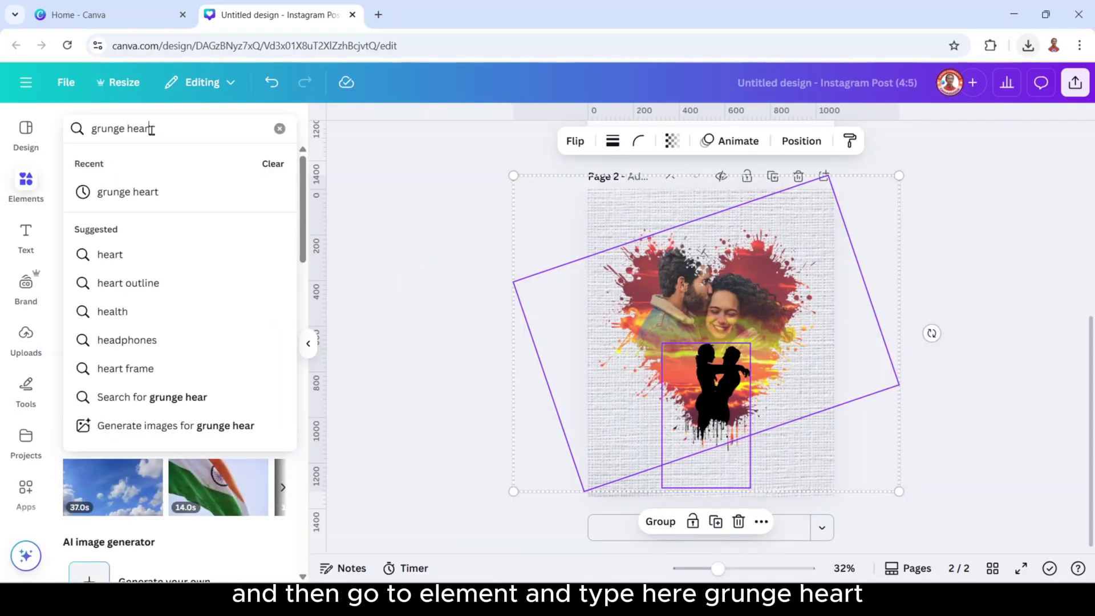
key(Return)
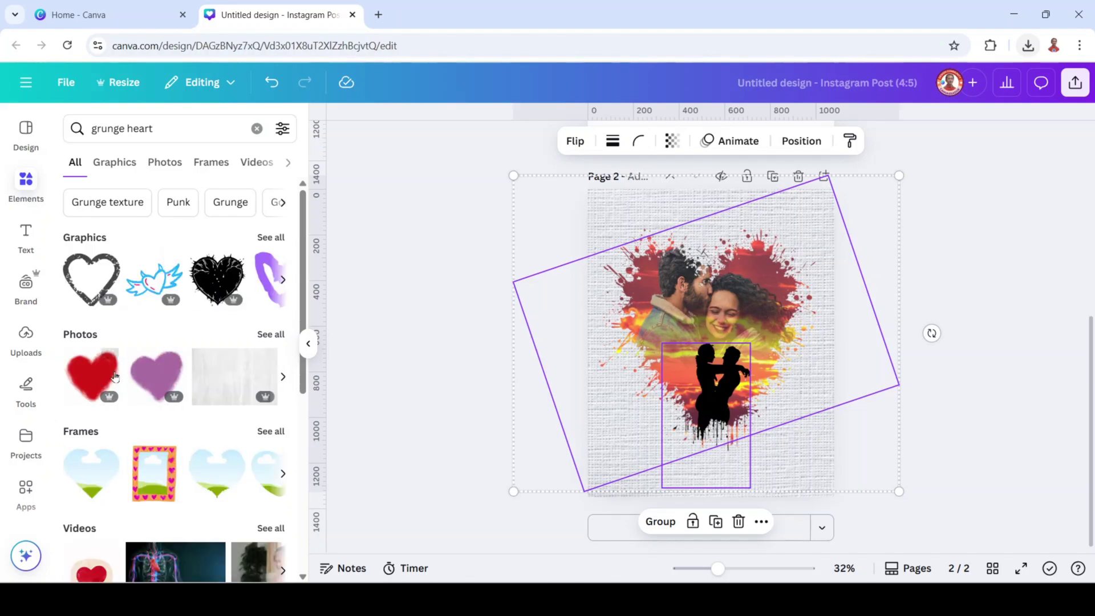
click(94, 384)
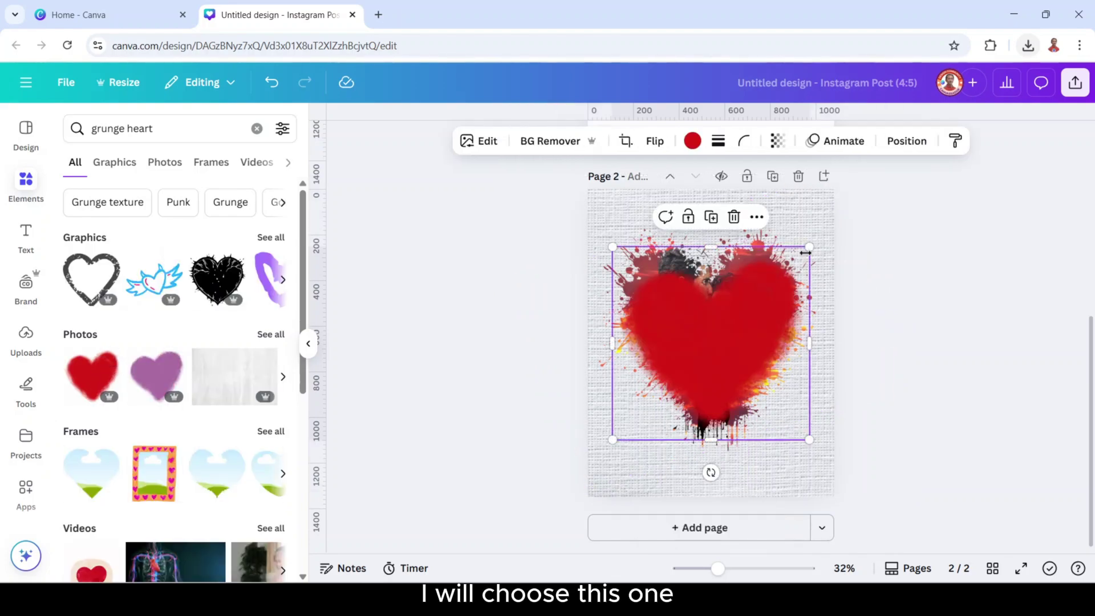
drag(806, 253, 662, 392)
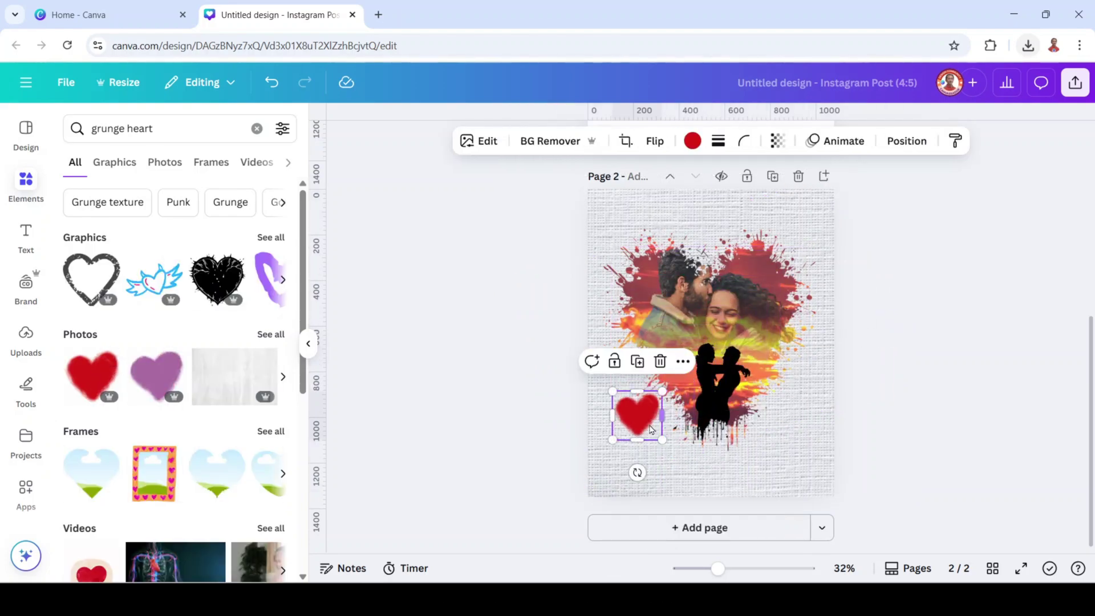
drag(650, 429, 695, 480)
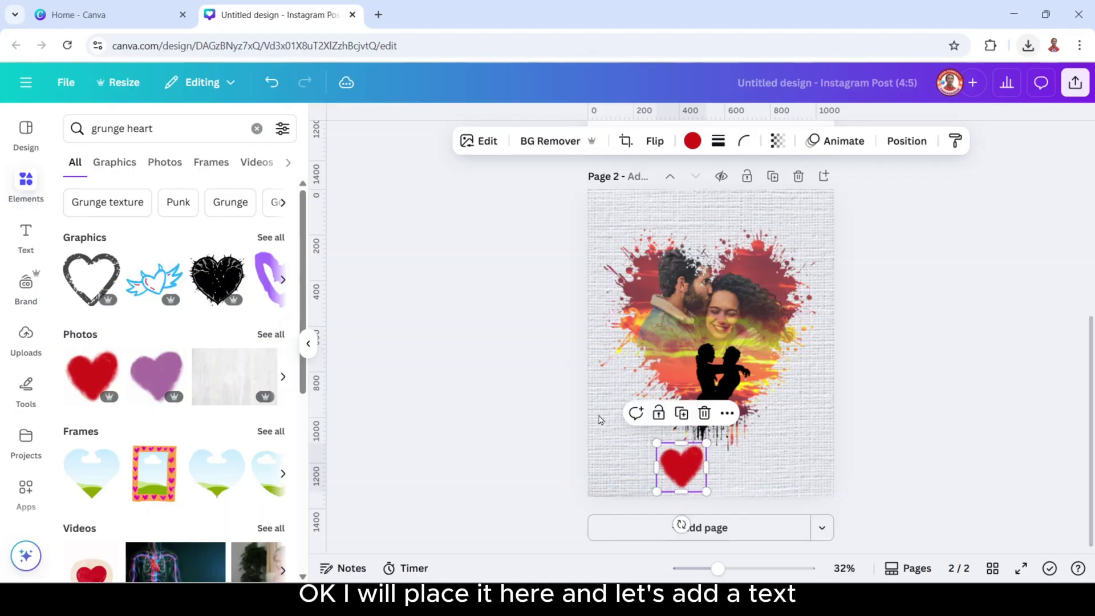
Step: Add a subheading reading 'Forever' and move it down beside the heart
click(27, 237)
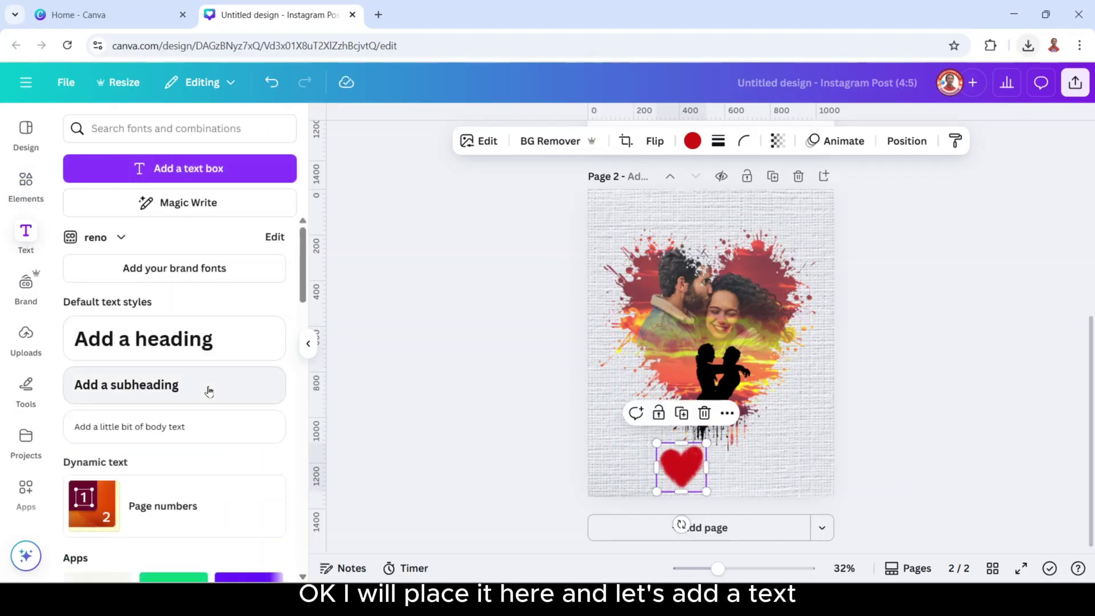
click(224, 372)
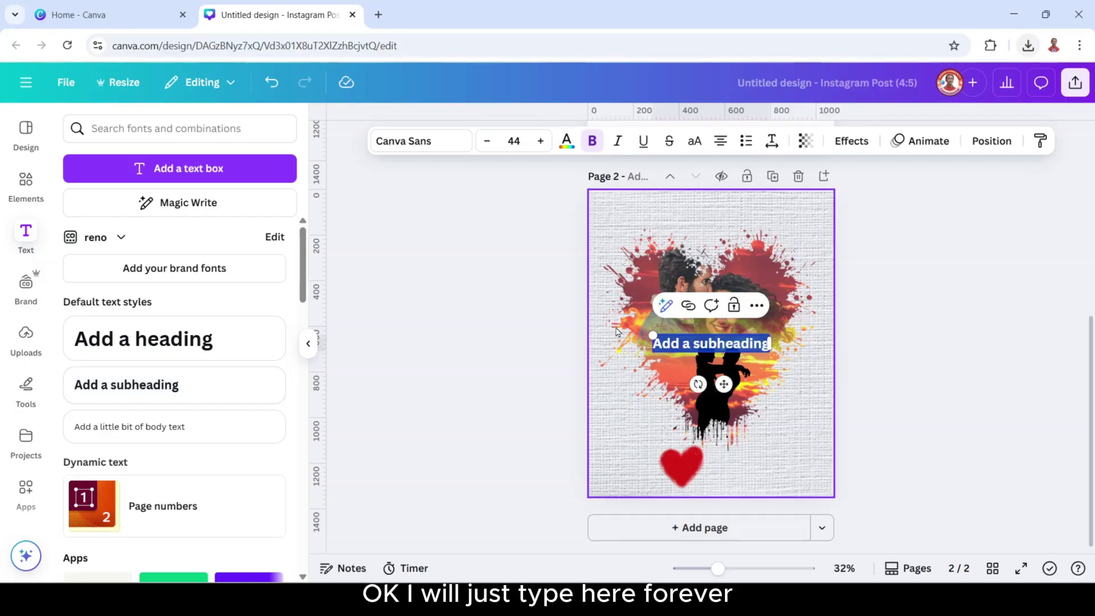
text(E)
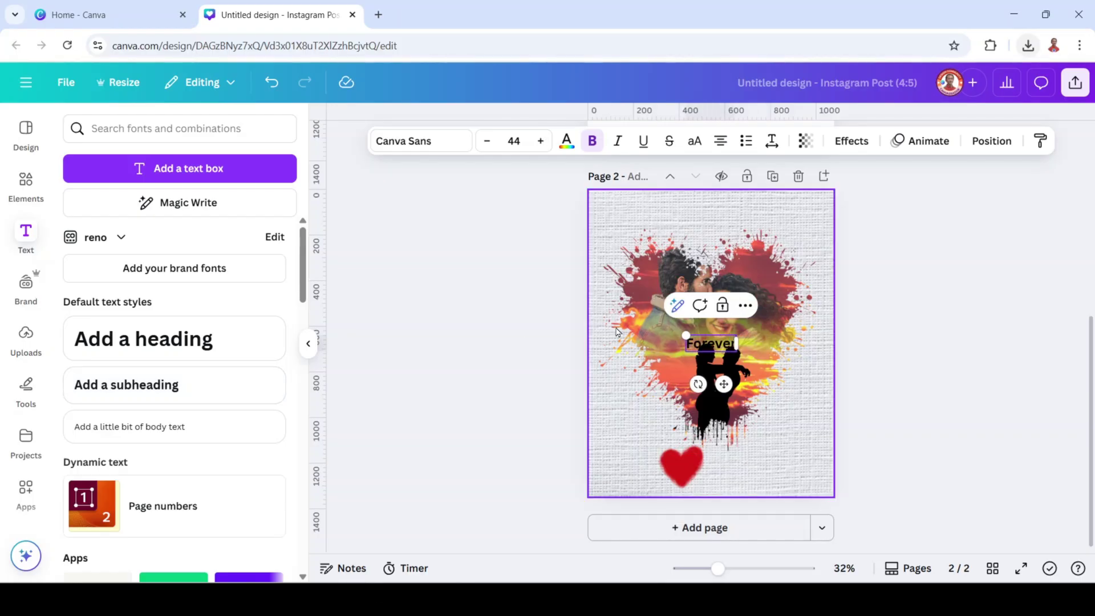
drag(723, 384, 724, 508)
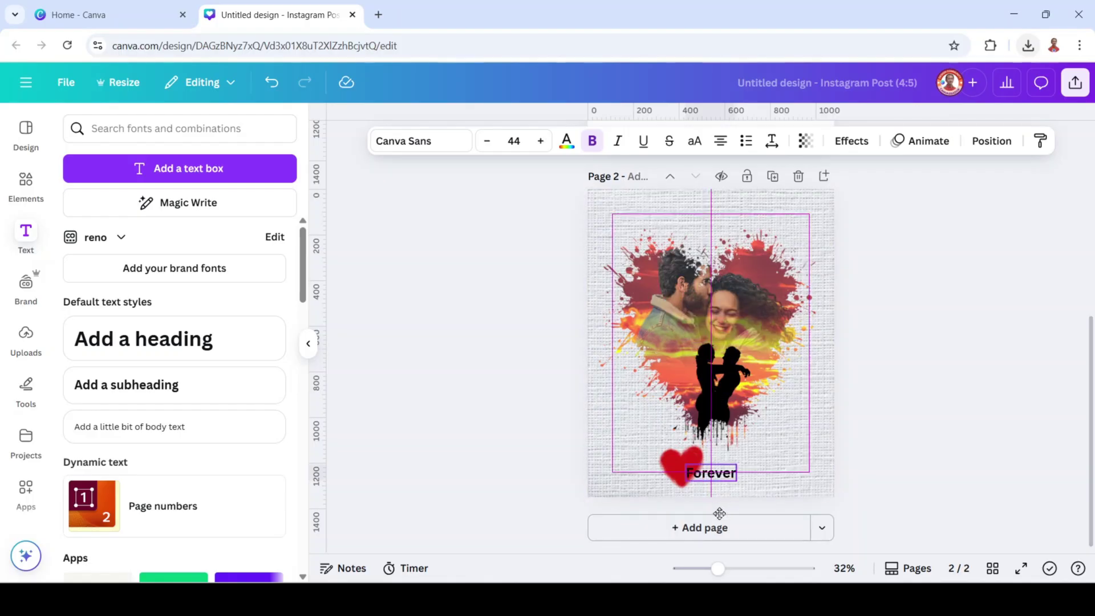
Step: Change the text's font to the Holiday handwriting script
click(408, 140)
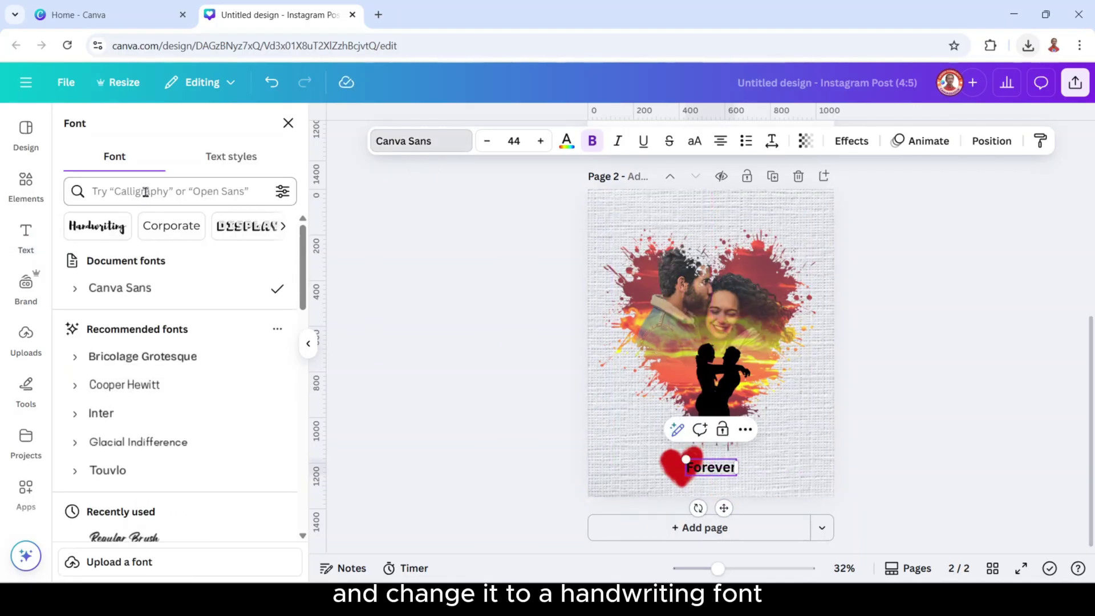
click(102, 228)
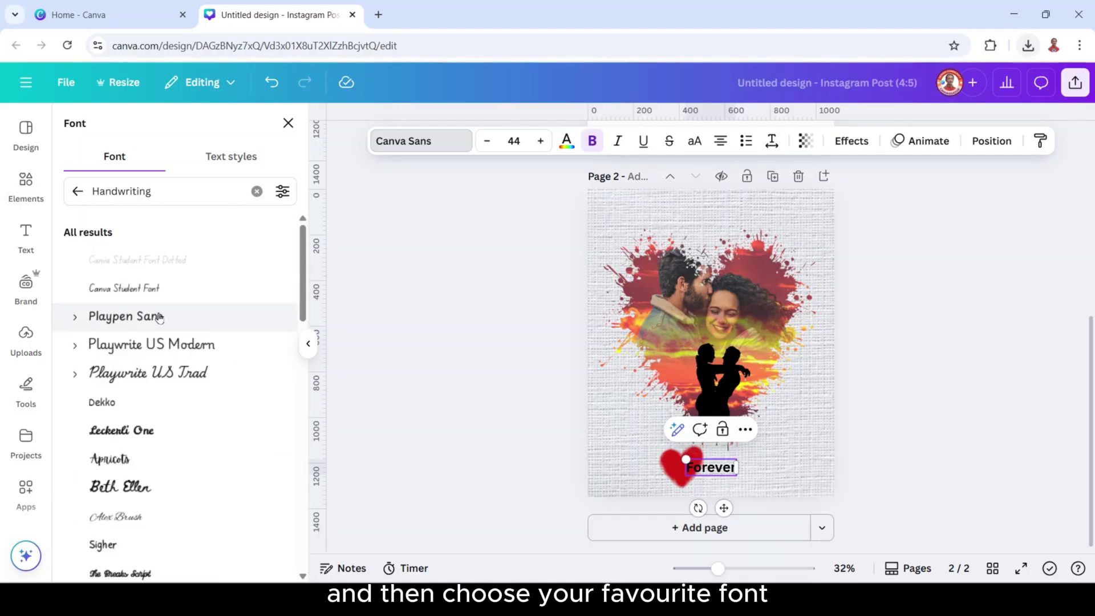
scroll(154, 308, down, 7)
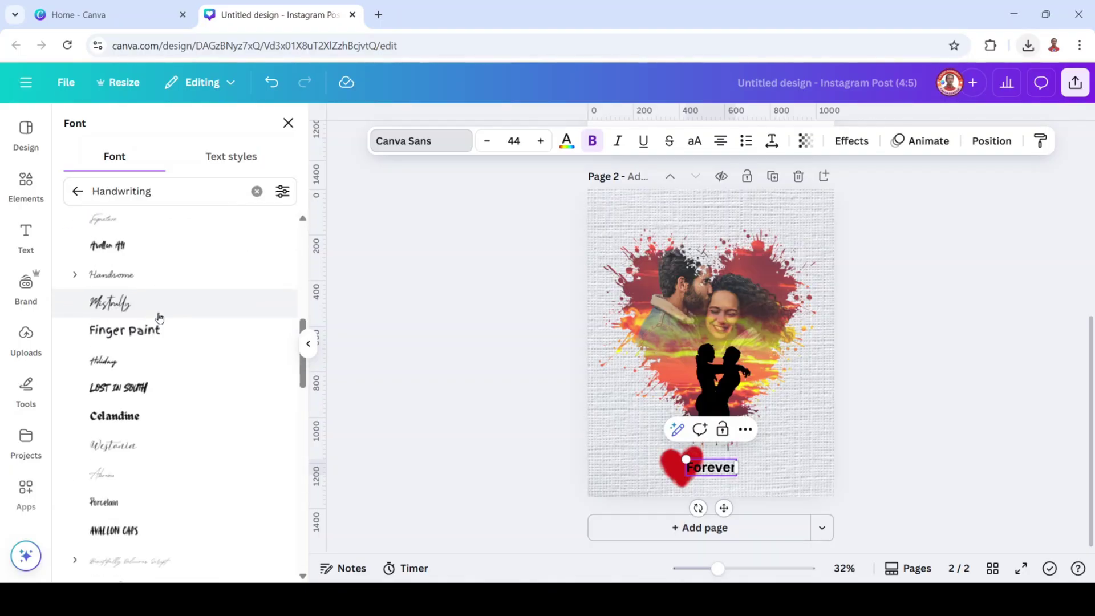
click(150, 294)
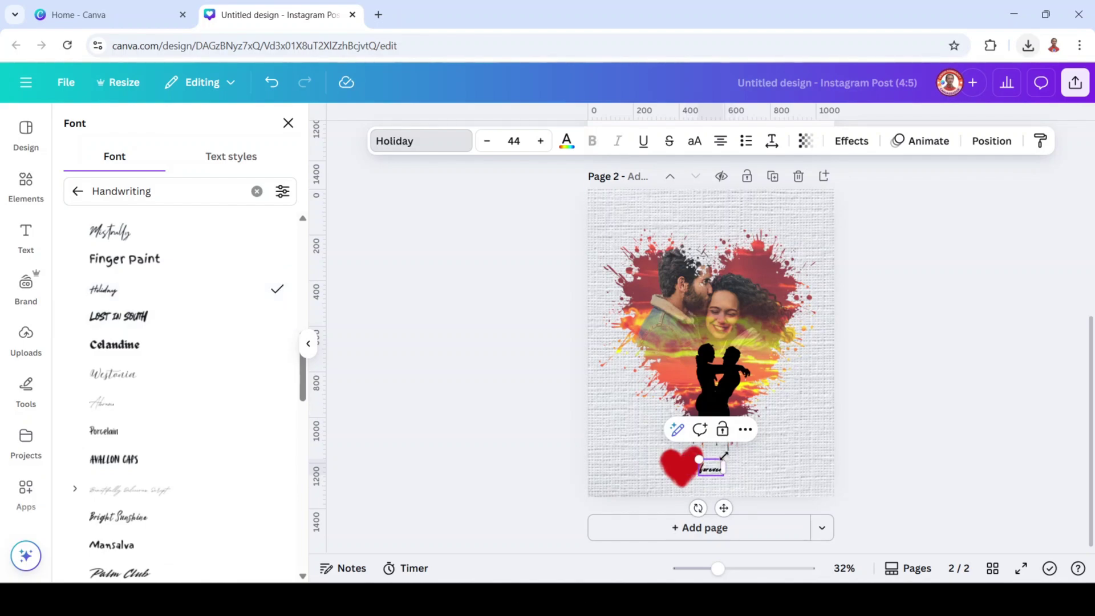
Step: Enlarge 'forever' onto the red heart, tilt both about -16°, and group them
drag(723, 455, 810, 402)
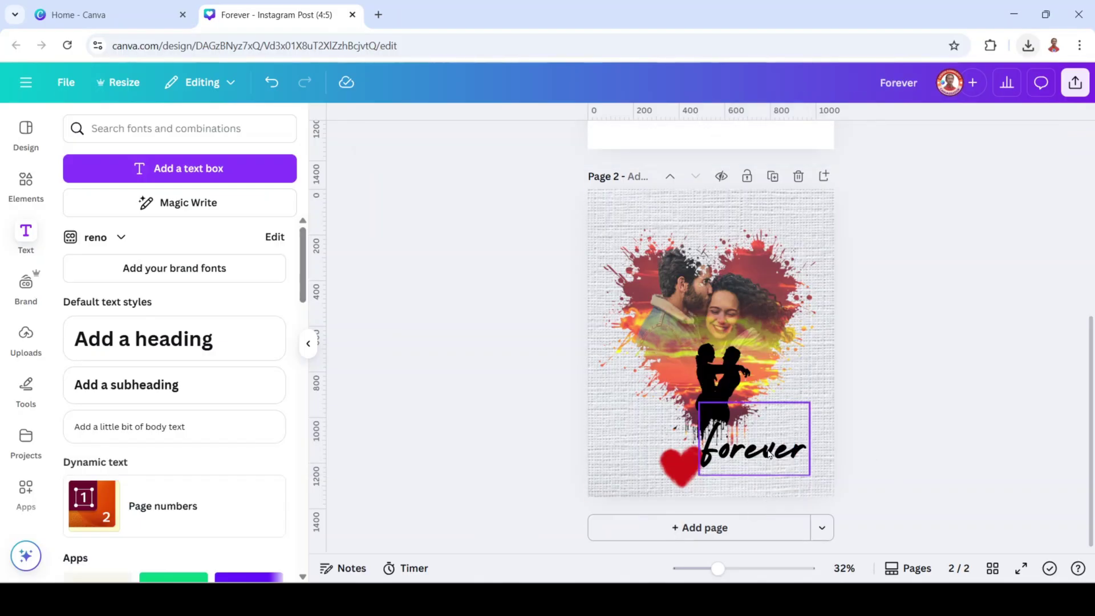
drag(770, 447, 779, 488)
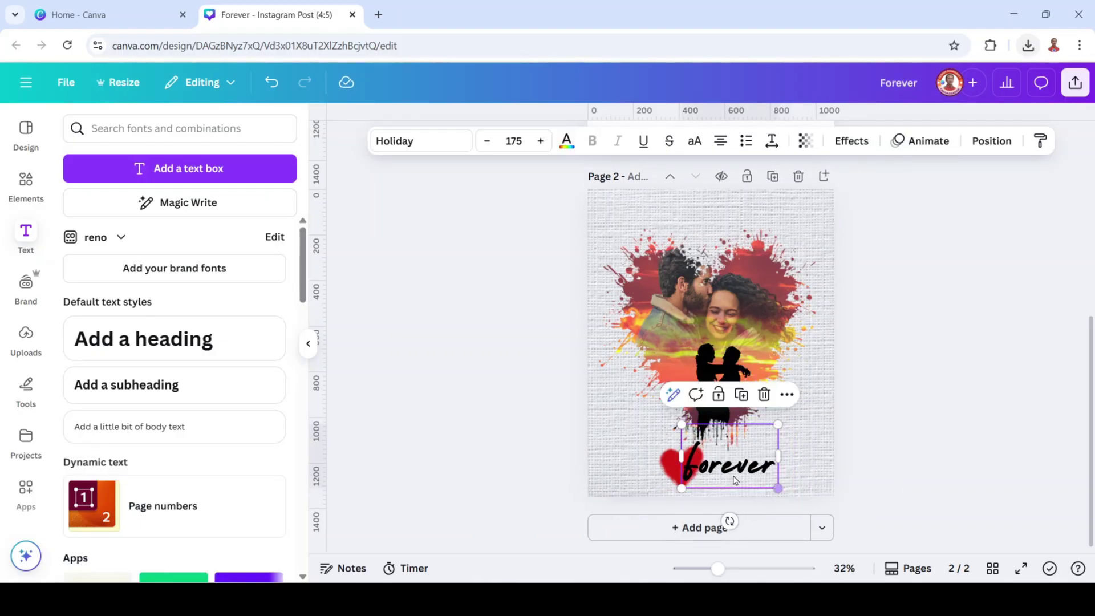
shift+click(669, 468)
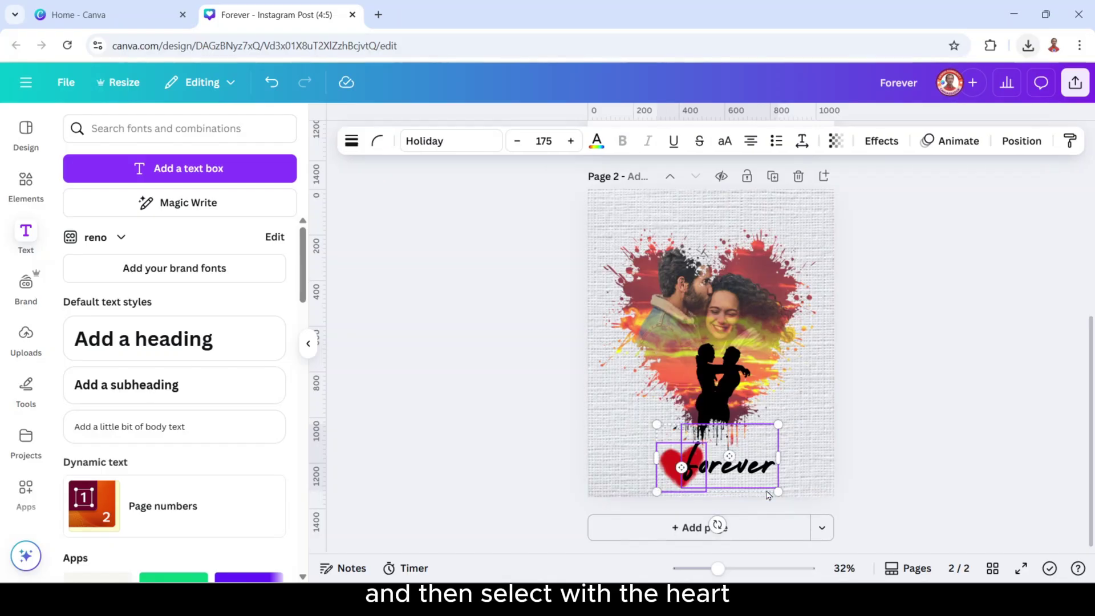
drag(729, 522, 731, 526)
click(680, 374)
click(909, 425)
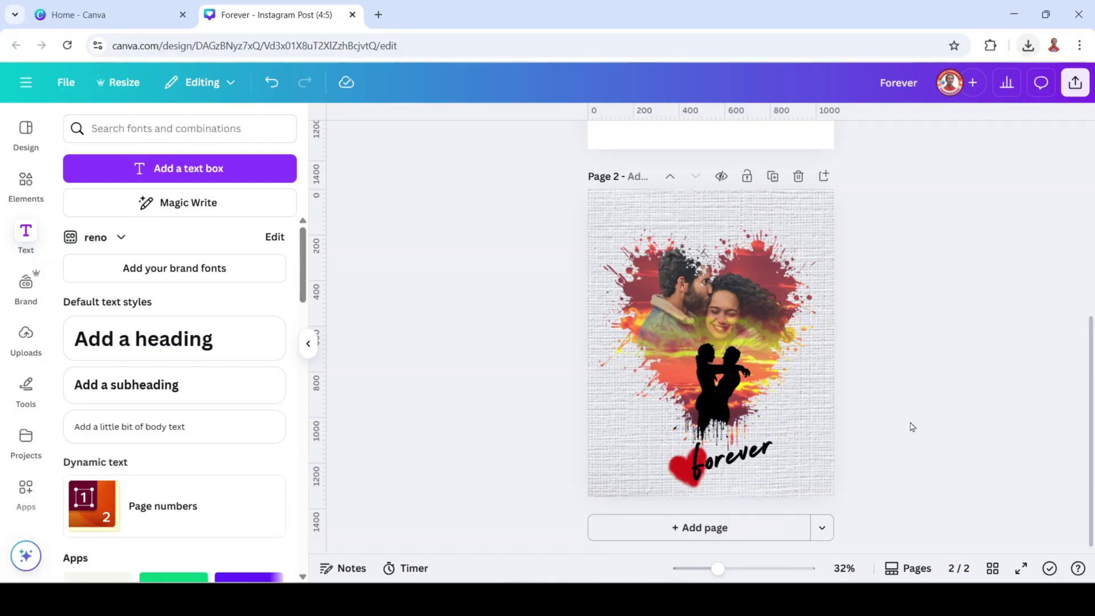
Step: Download the Forever design as a PNG file
click(1076, 83)
click(835, 379)
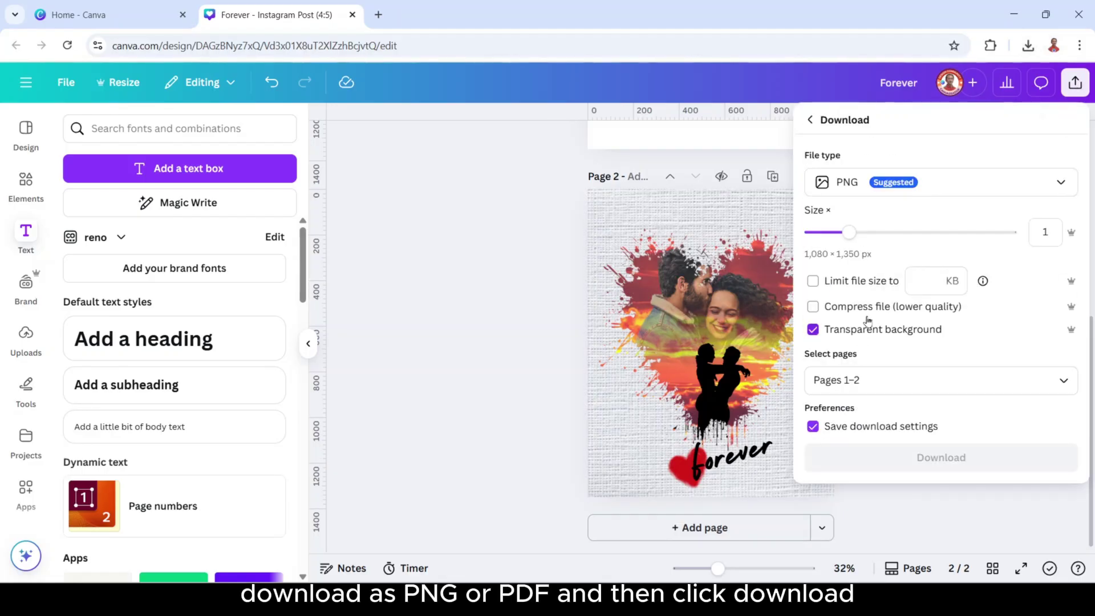
click(853, 184)
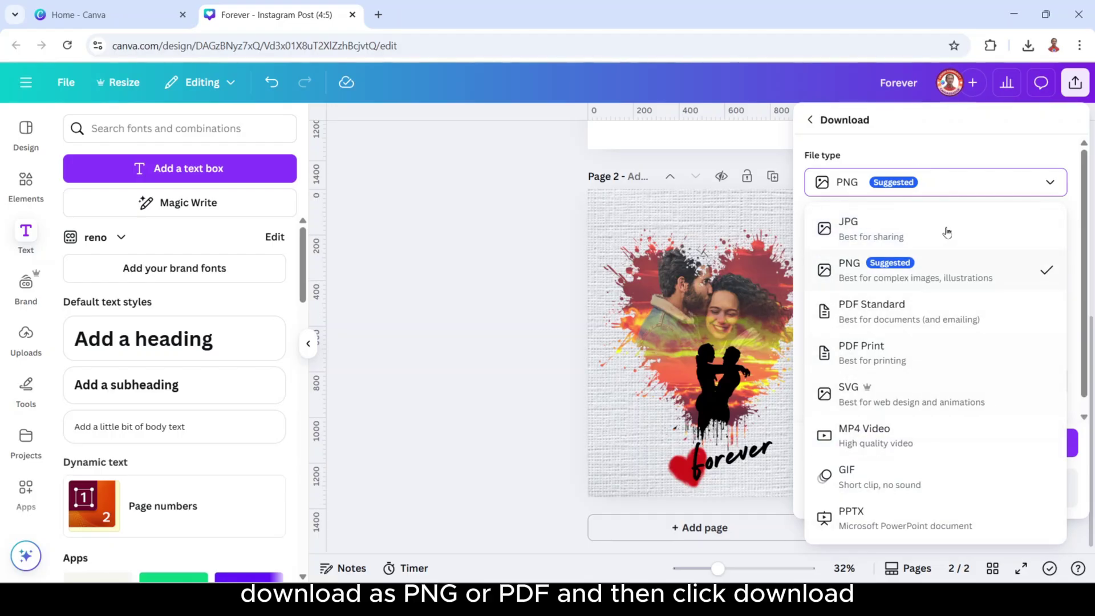
click(925, 265)
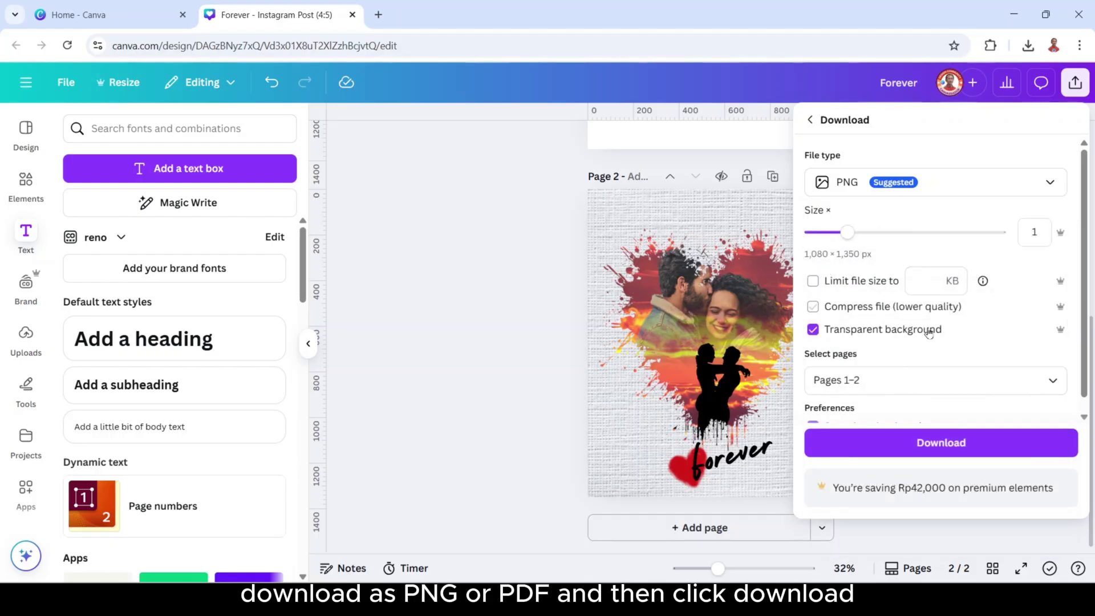
click(949, 442)
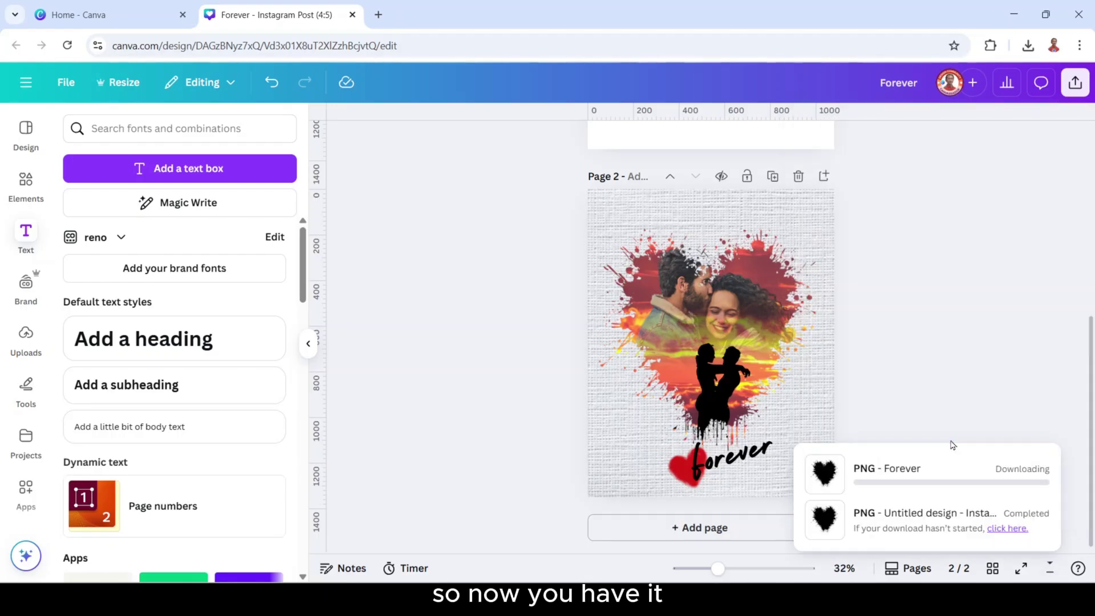